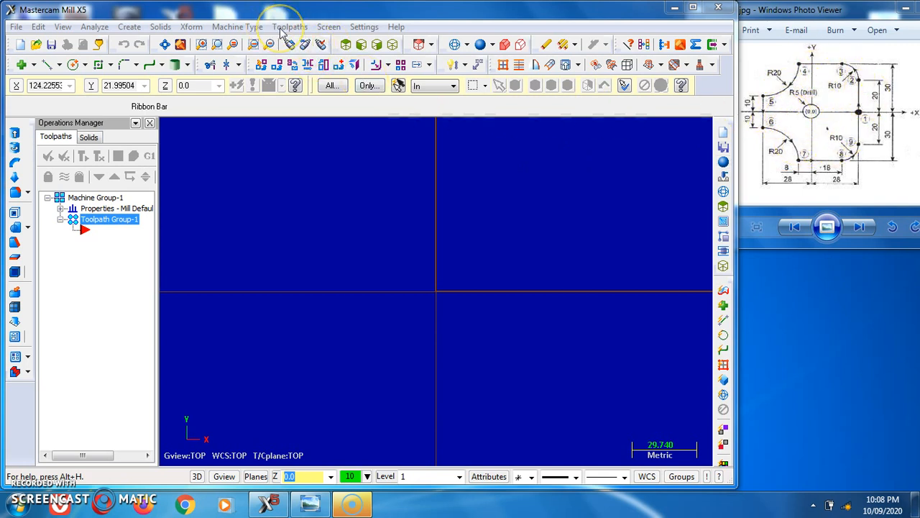
left_click(251, 28)
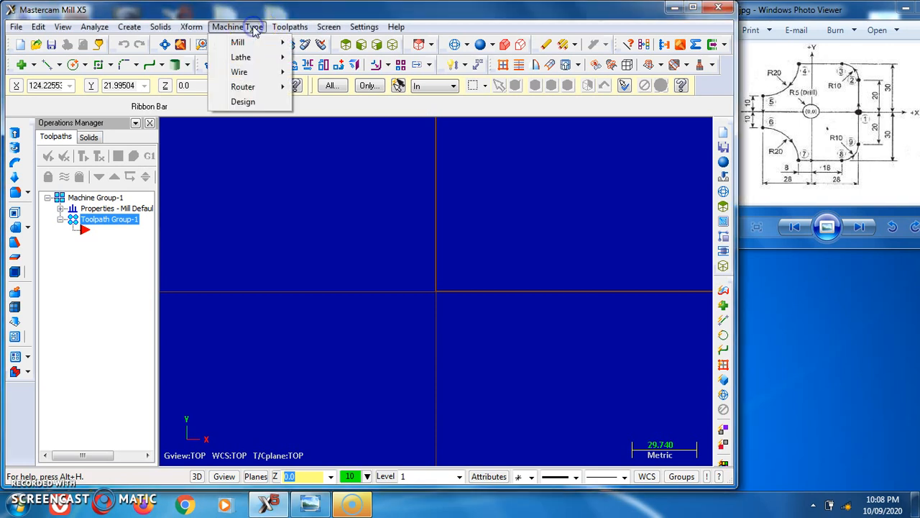
mouse_move(256, 45)
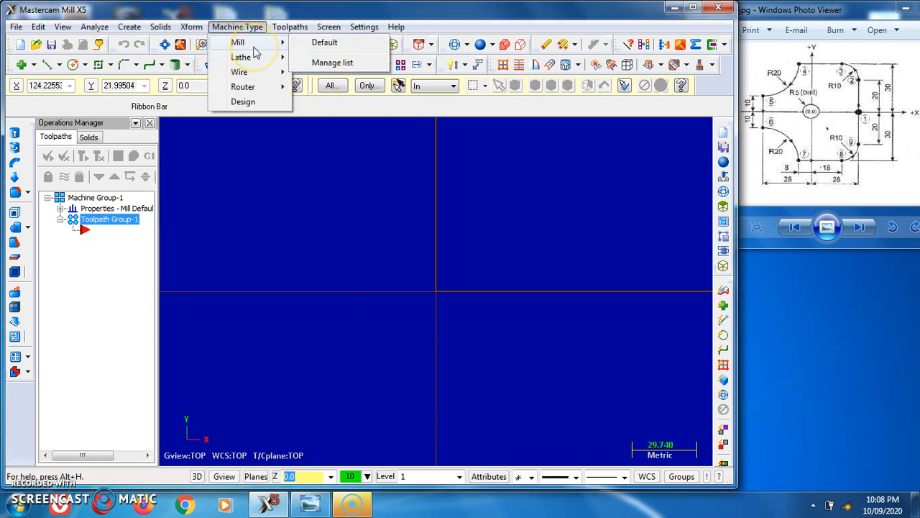
mouse_move(289, 28)
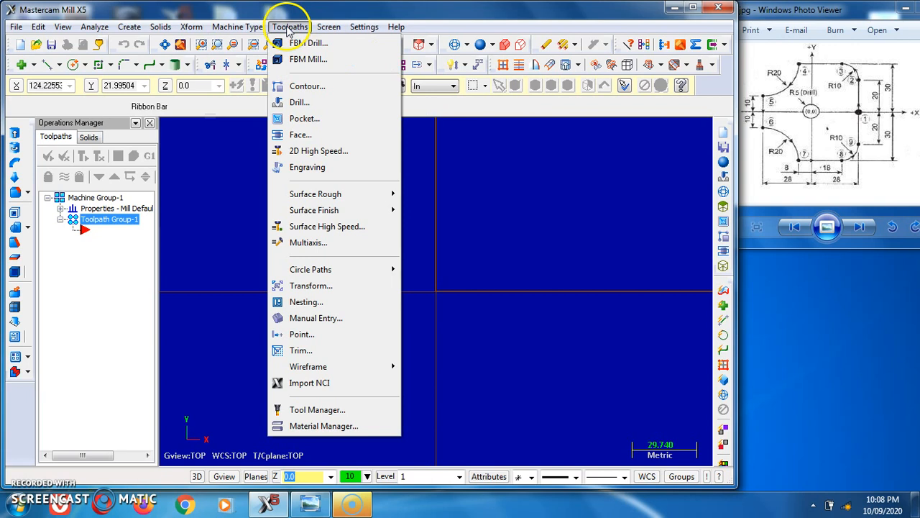
left_click(566, 188)
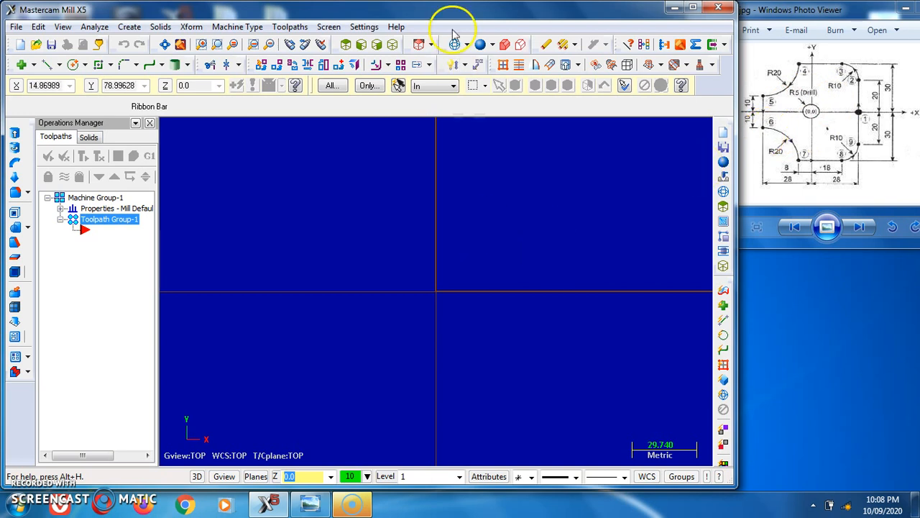
Set the units for analyze distance to millimeters in the system configuration and accept the settings.
left_click(363, 26)
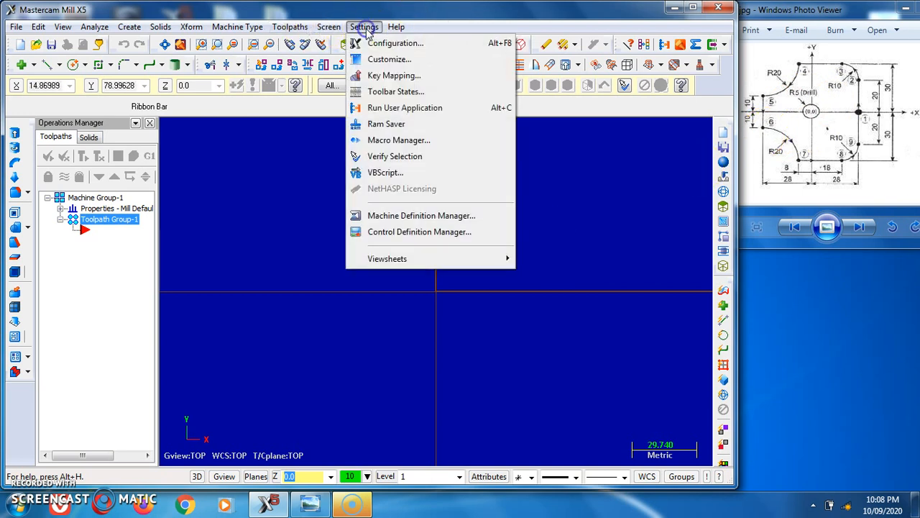
left_click(377, 45)
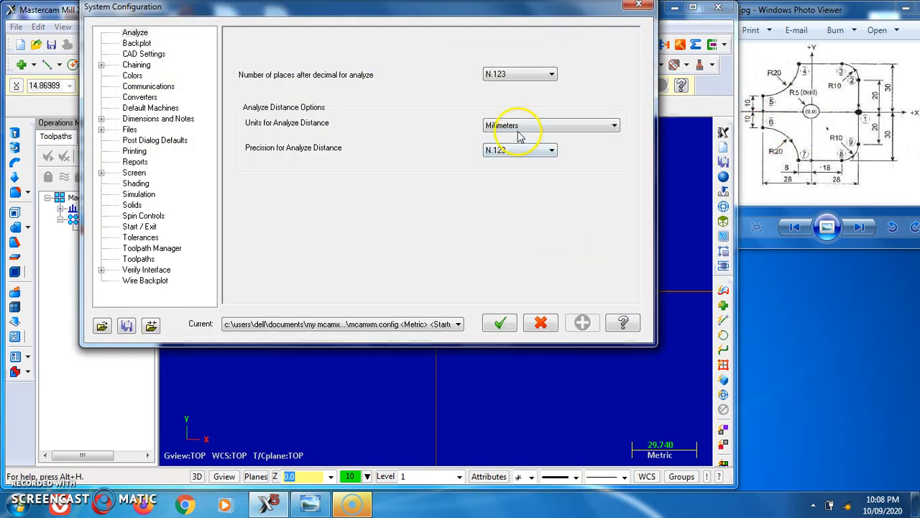
left_click(519, 126)
left_click(518, 164)
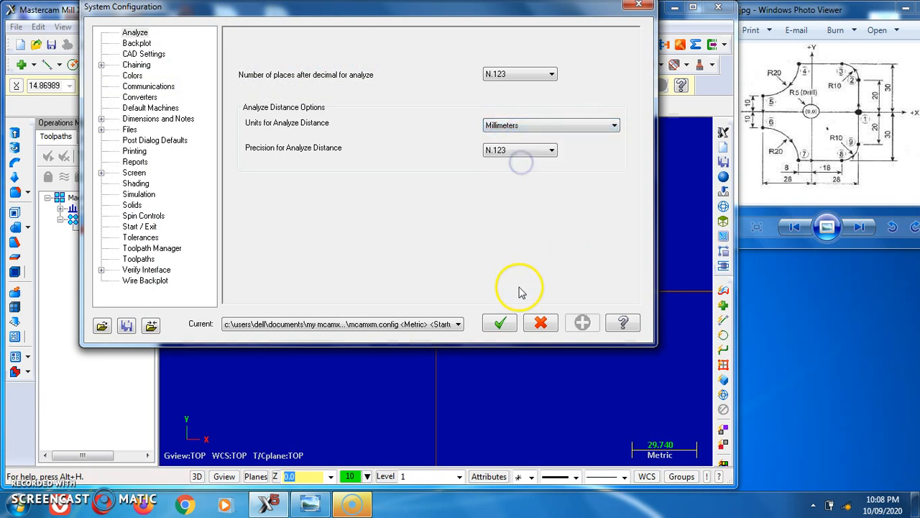
left_click(504, 324)
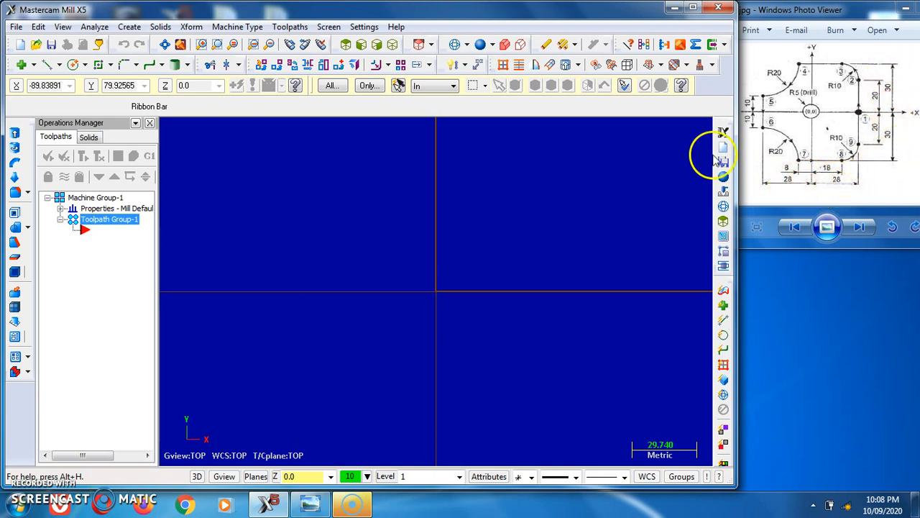
Create a rectangle 56 mm wide and 60 mm high with its lower-left corner at the origin.
left_click(98, 64)
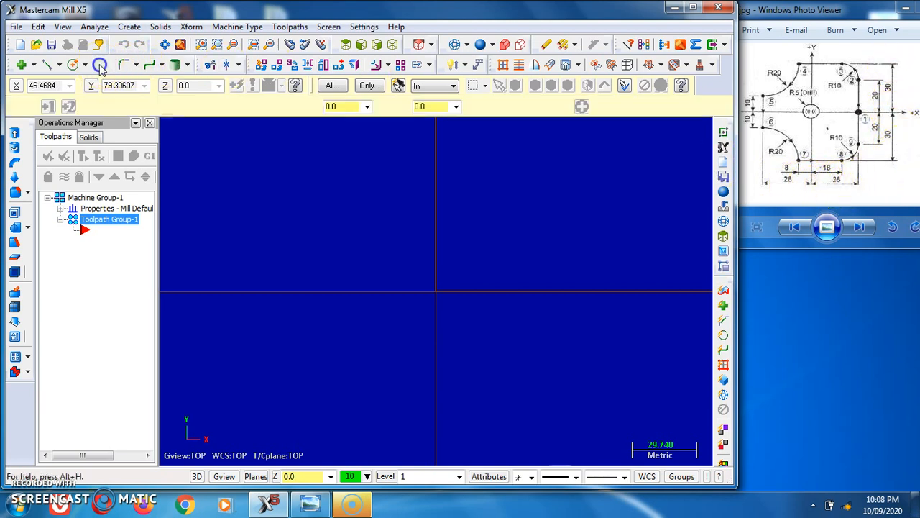
left_click(436, 292)
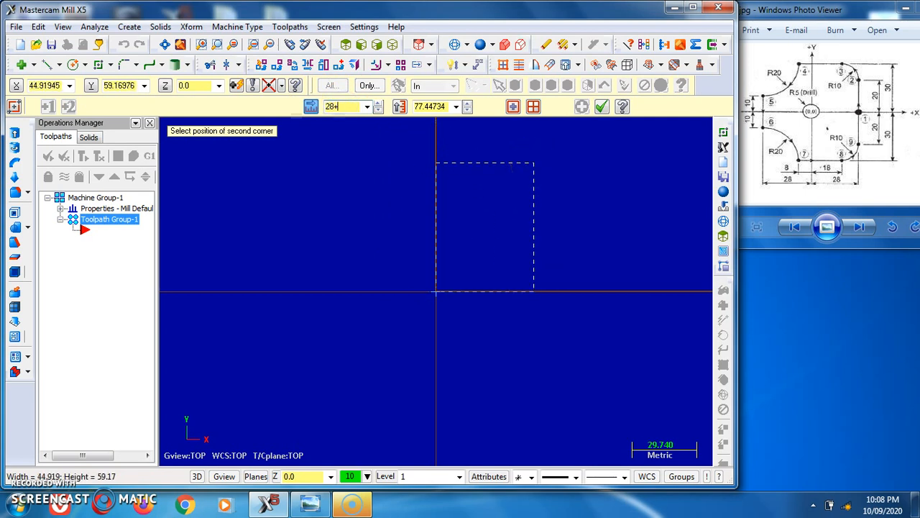
left_click(441, 108)
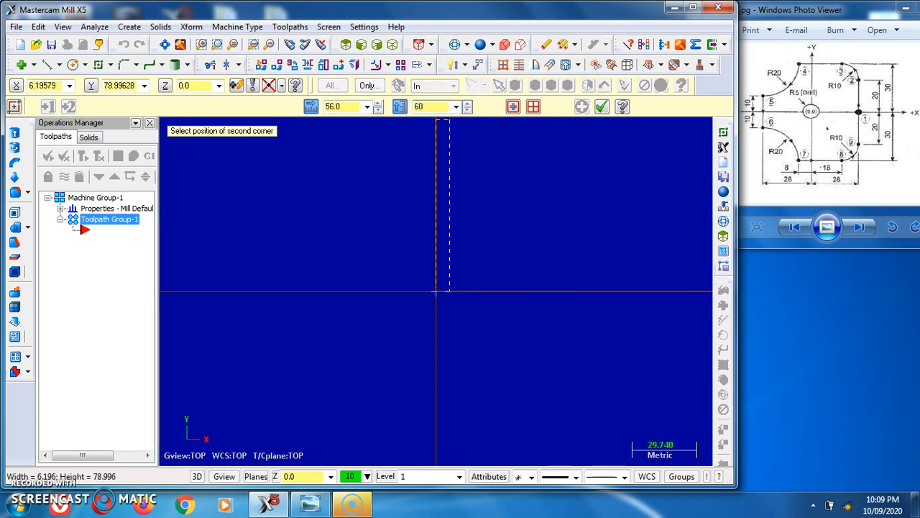
type("60")
key("Return")
left_click(602, 106)
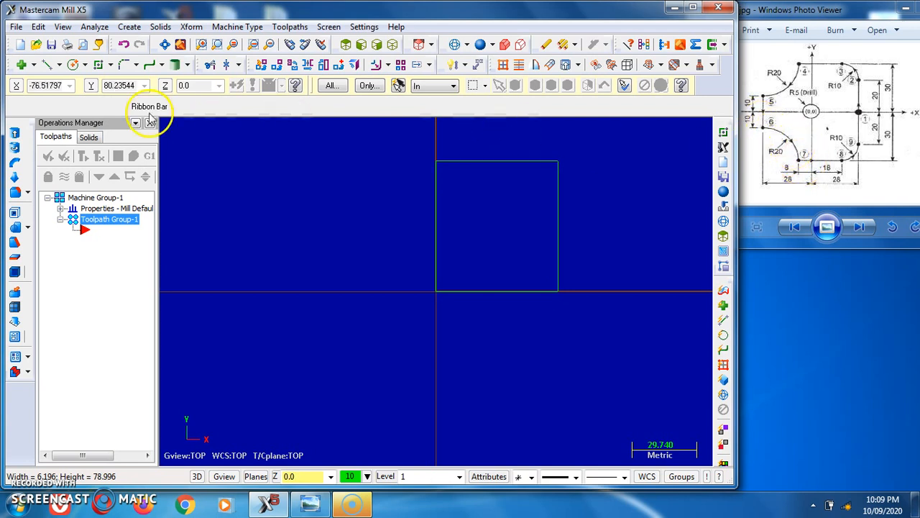
left_click(122, 65)
left_click(122, 65)
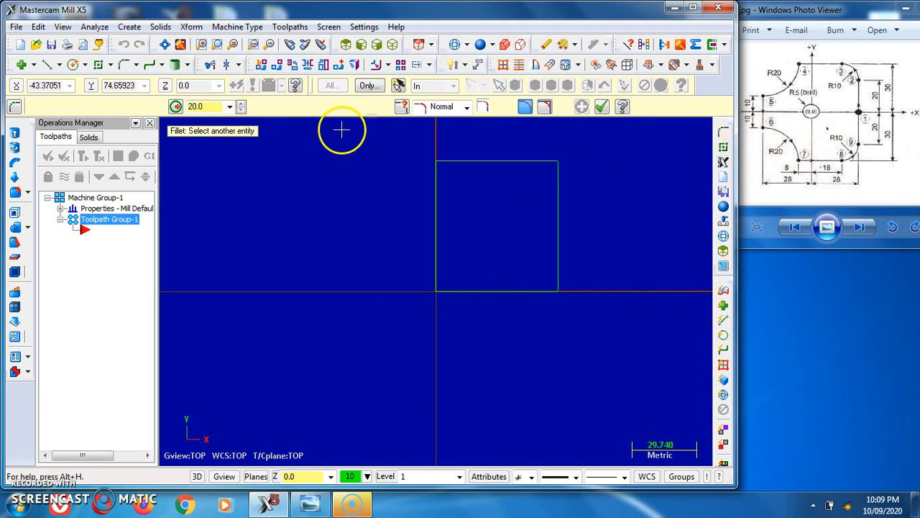
key("Escape")
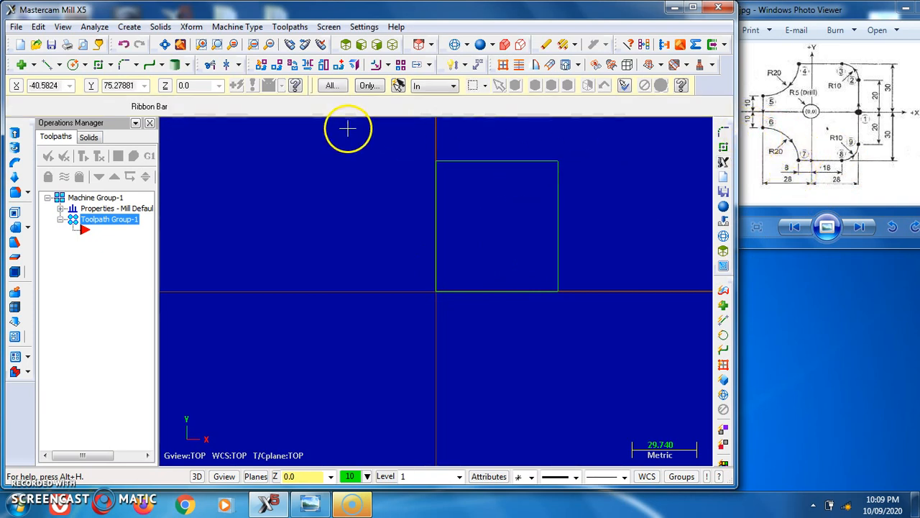
Create a circle of radius 20 mm centred on the rectangle's lower-left corner at the origin.
left_click(73, 65)
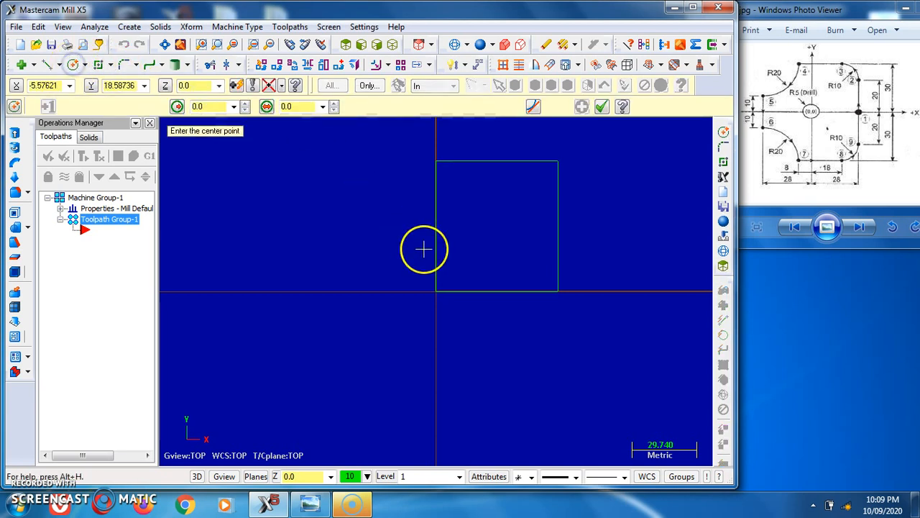
left_click(437, 291)
left_click(214, 106)
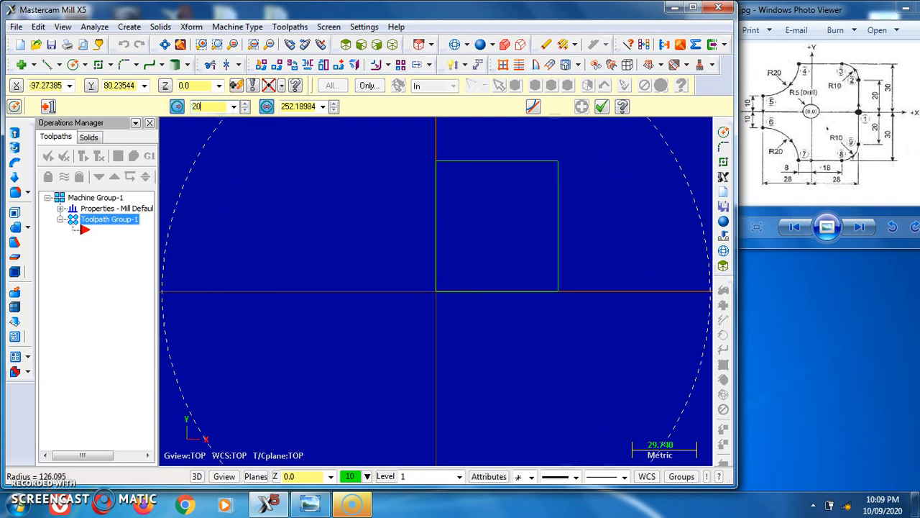
type("20")
key("Return")
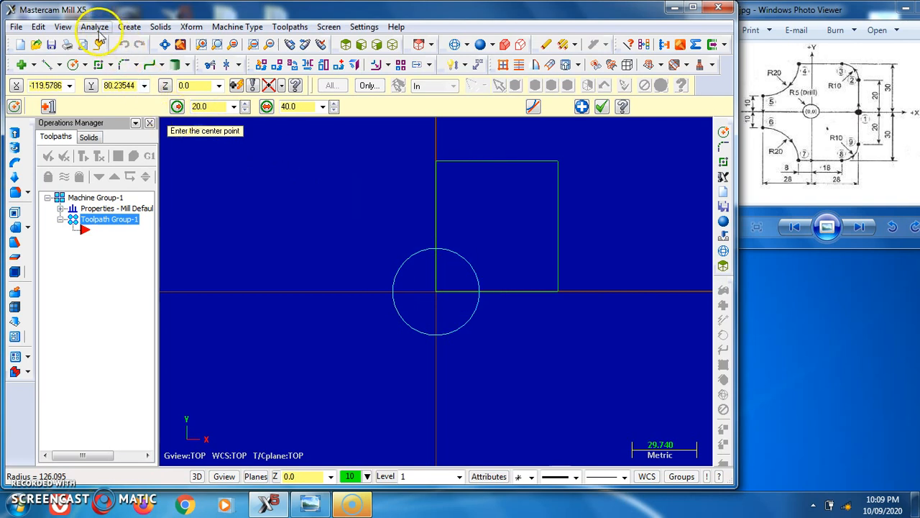
Trim the circle to the rectangle's left and lower edges, keeping only the quarter arc inside the rectangle.
left_click(38, 27)
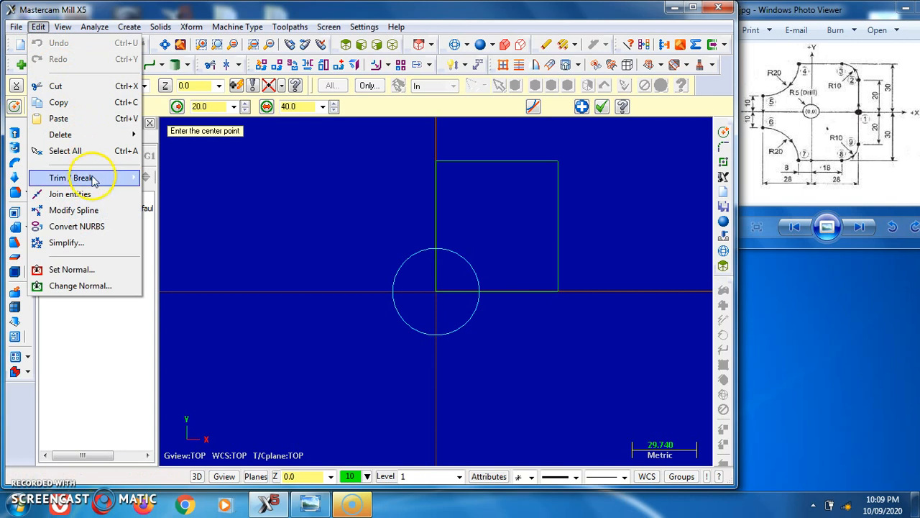
left_click(118, 185)
left_click(171, 178)
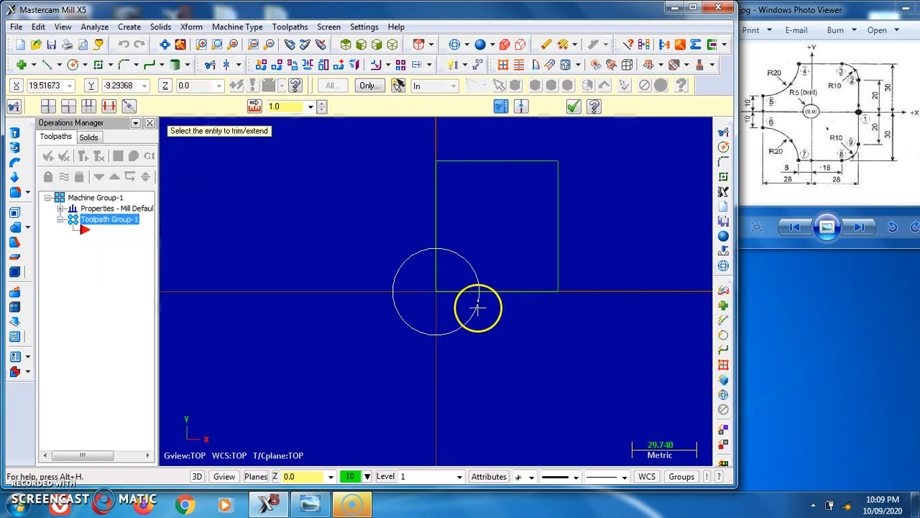
left_click(471, 265)
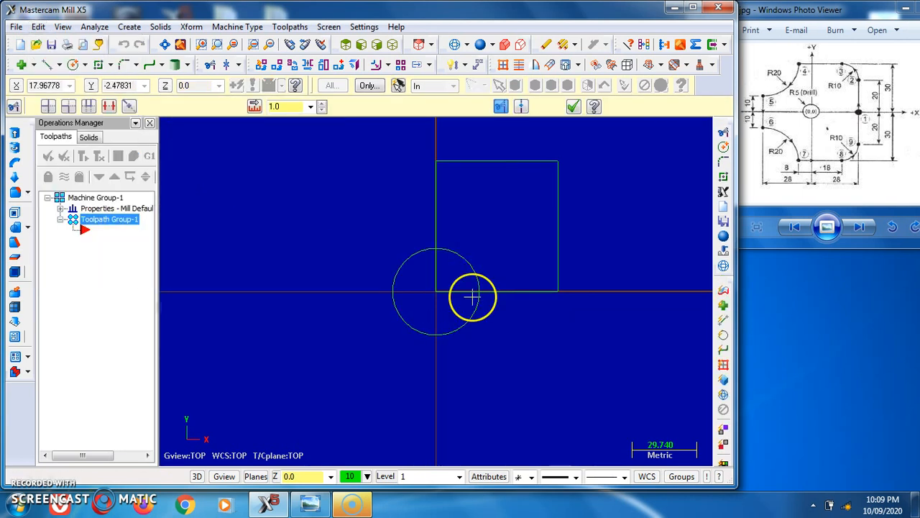
left_click(434, 229)
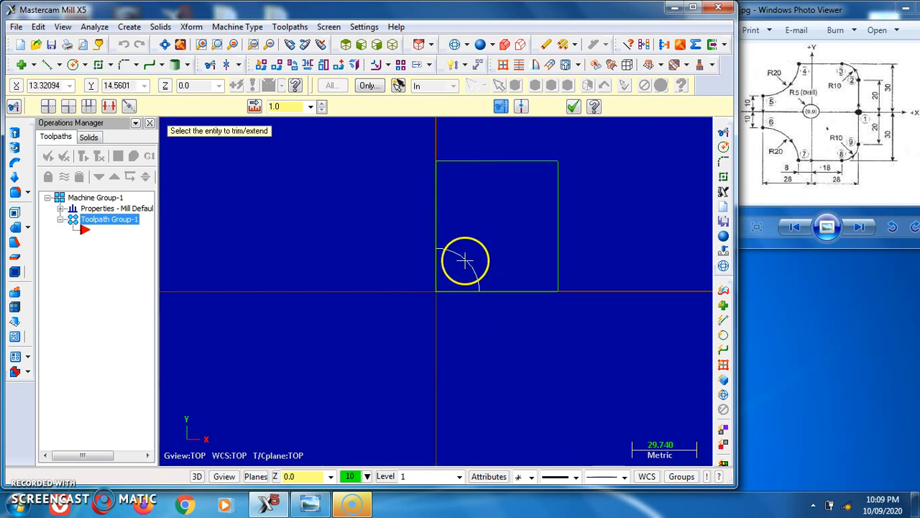
Trim the rectangle's left and lower edges back to the quarter arc, removing the lower-left corner.
left_click(436, 220)
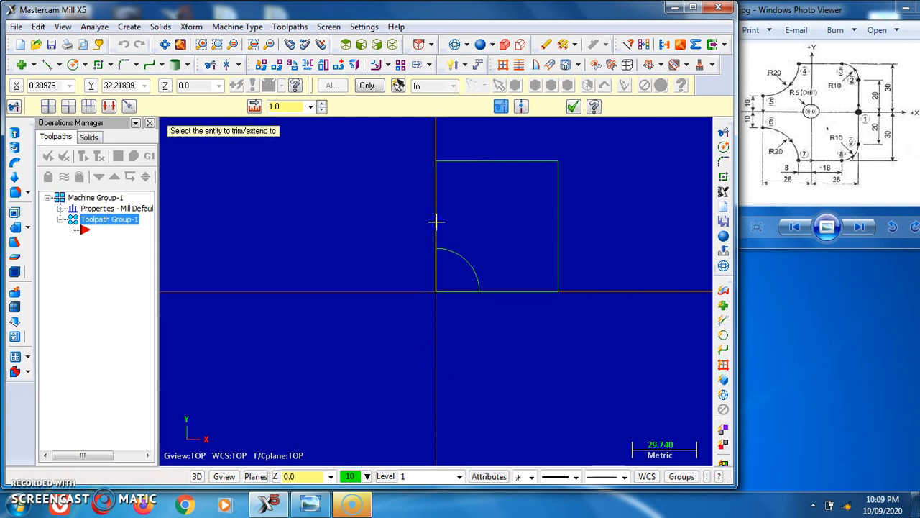
left_click(466, 259)
left_click(472, 266)
left_click(536, 417)
left_click(494, 357)
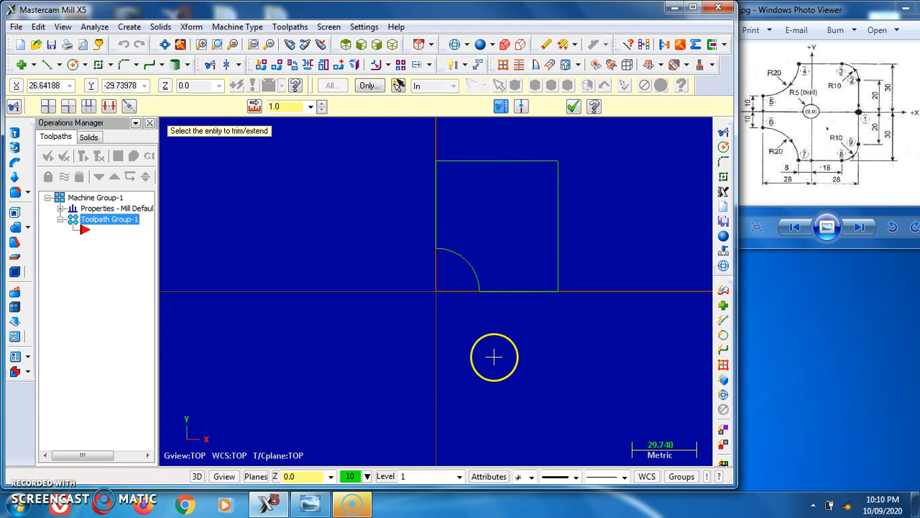
left_click(574, 107)
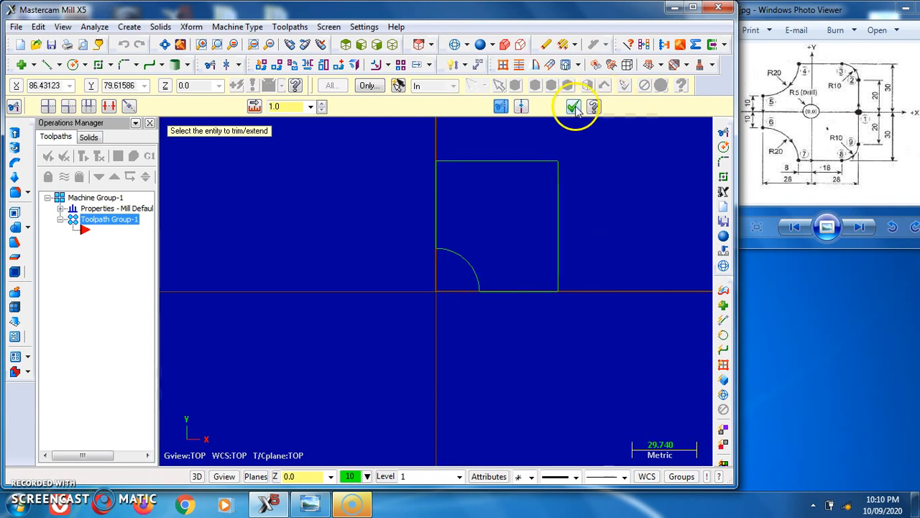
left_click(436, 213)
left_click(241, 128)
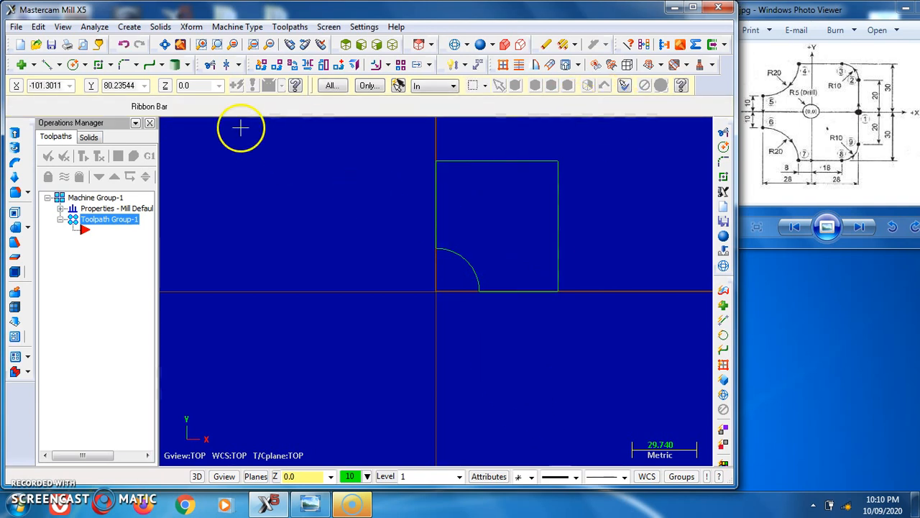
Draw a horizontal line about 94 mm long from the right edge's midpoint to beyond the rectangle's left edge.
left_click(45, 65)
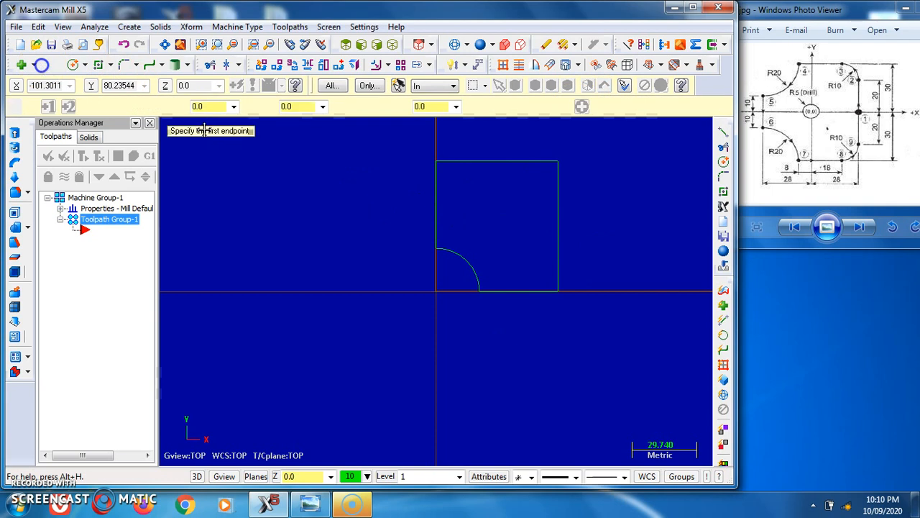
left_click(558, 227)
left_click(354, 225)
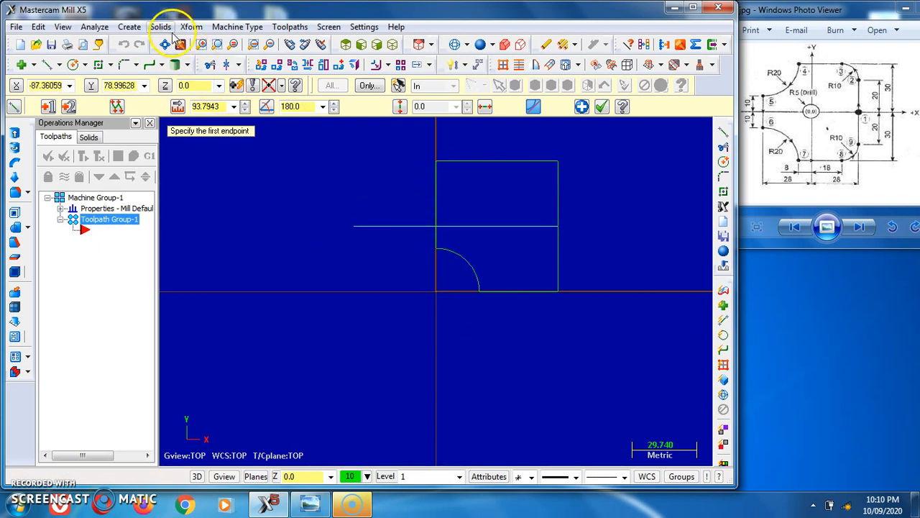
Mirror a copy of the quarter arc about the horizontal line into the upper-left corner, and delete that line.
left_click(203, 32)
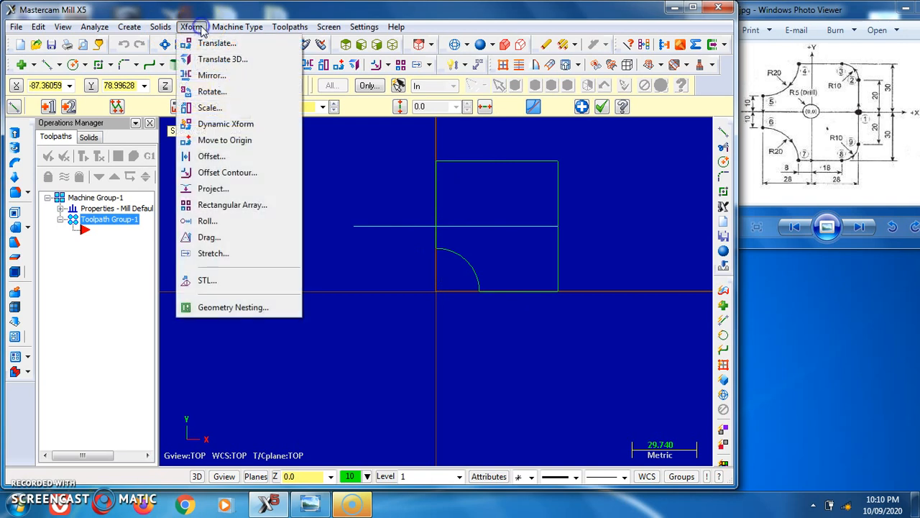
left_click(211, 76)
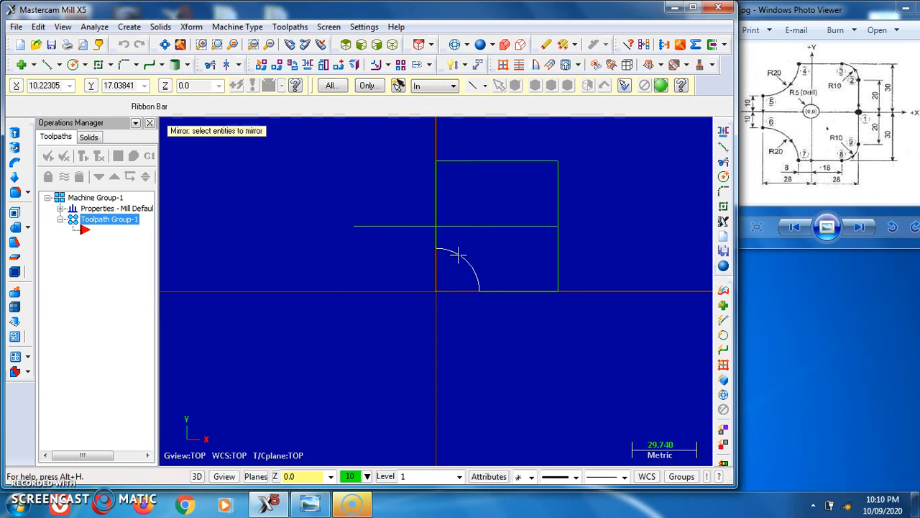
left_click(417, 281)
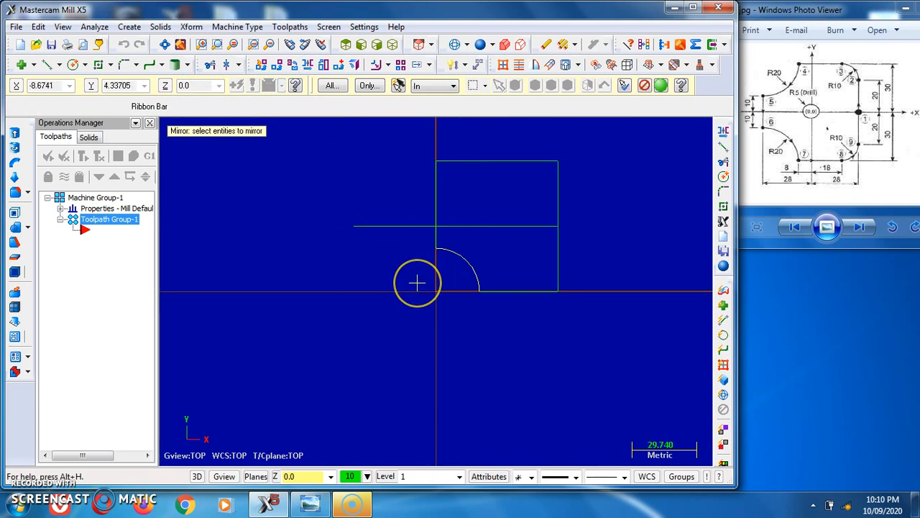
key("Return")
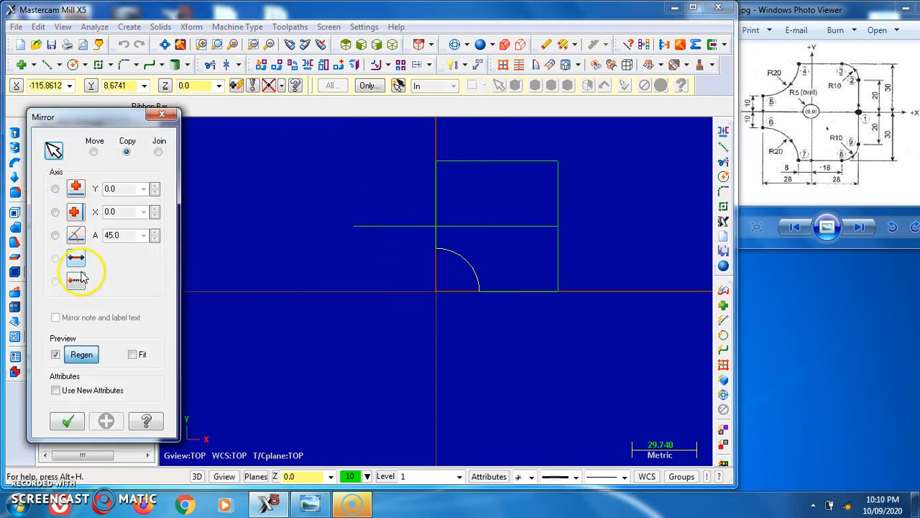
left_click(76, 260)
left_click(386, 225)
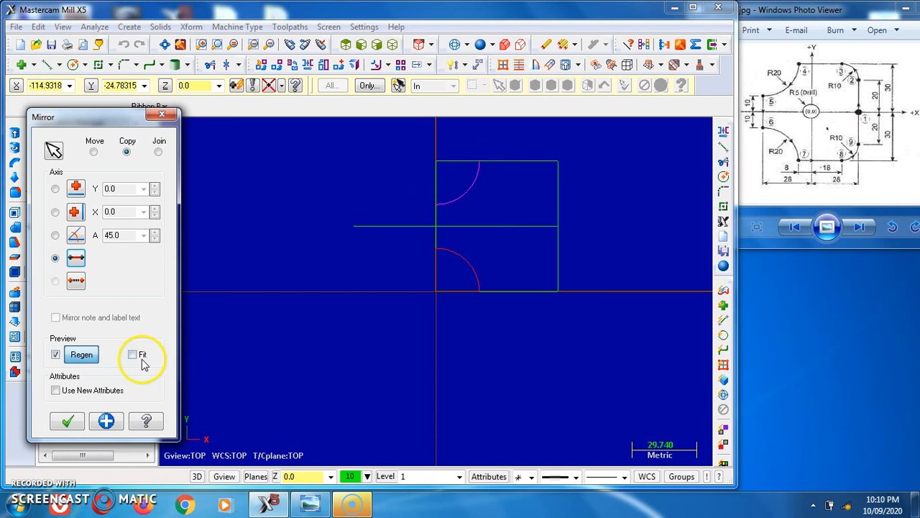
left_click(68, 423)
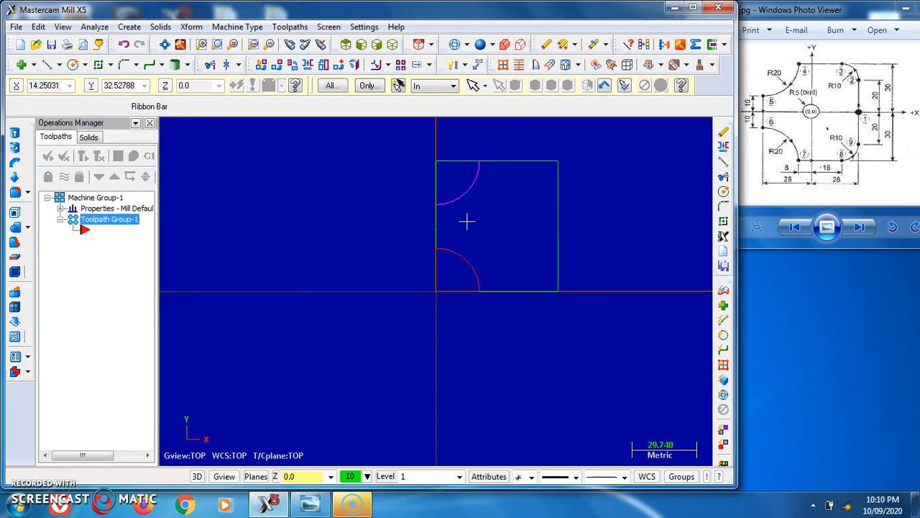
Trim the rectangle's upper and left edges back to the mirrored quarter arc, removing the upper-left corner.
left_click(40, 27)
mouse_move(69, 181)
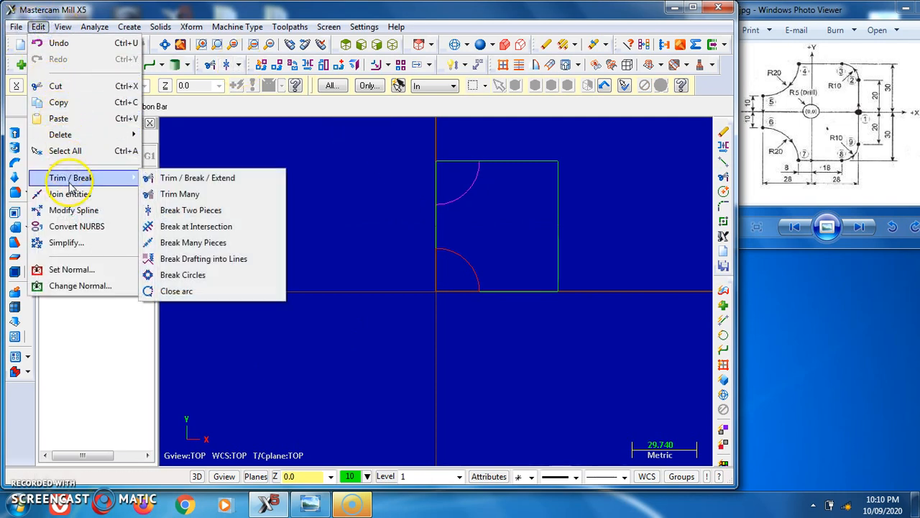
left_click(178, 180)
left_click(475, 181)
left_click(486, 162)
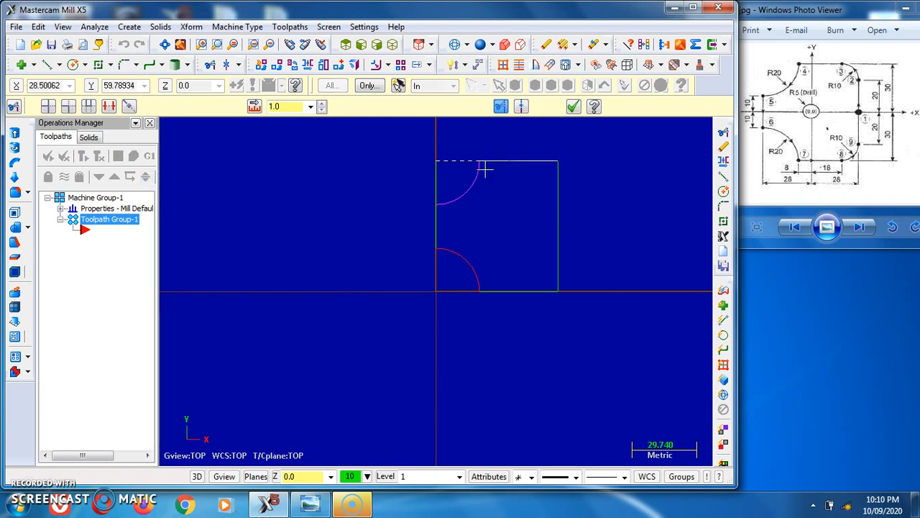
left_click(441, 207)
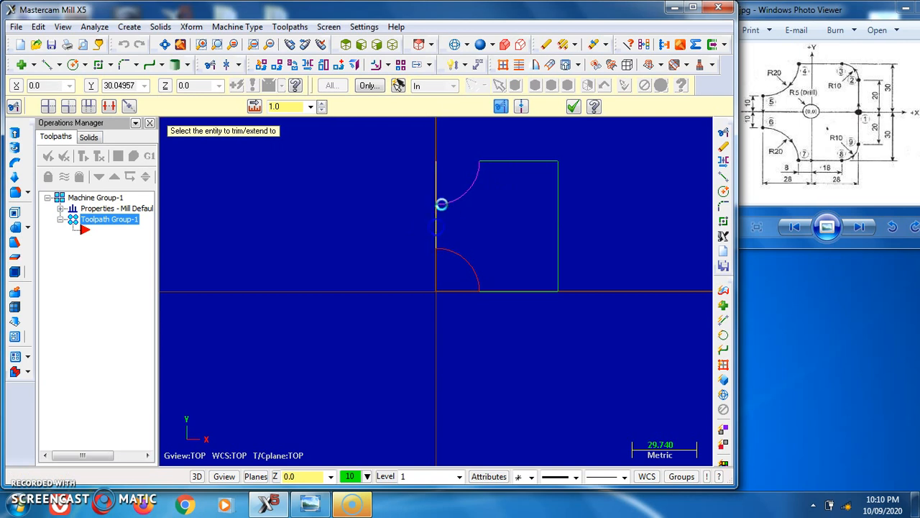
left_click(442, 206)
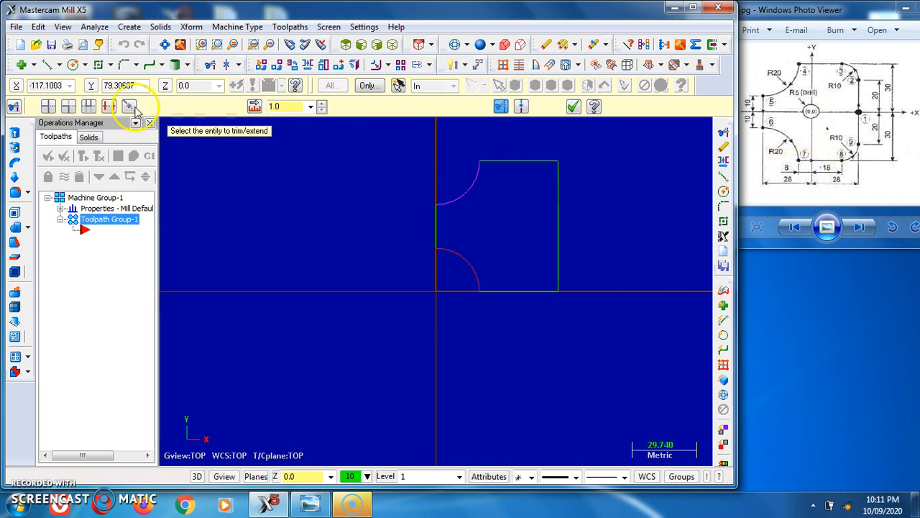
Draw an 8 mm horizontal line at 0 degrees along the lower edge, starting at the lower quarter arc's end.
left_click(47, 65)
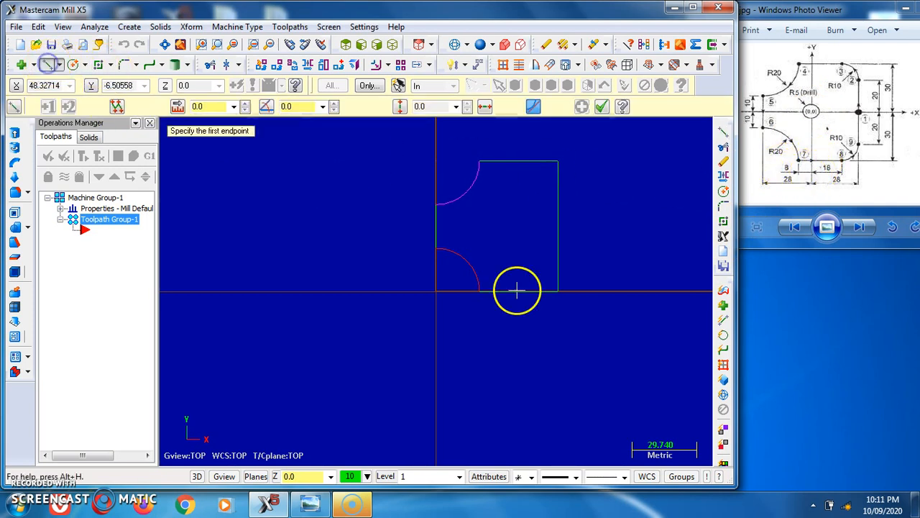
left_click(481, 291)
scroll(503, 290, "up", 4)
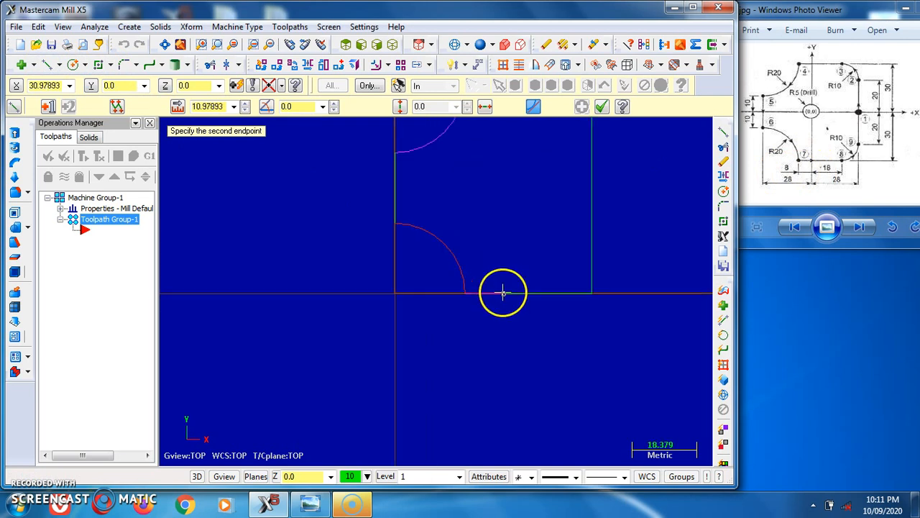
left_click(217, 110)
left_click(314, 106)
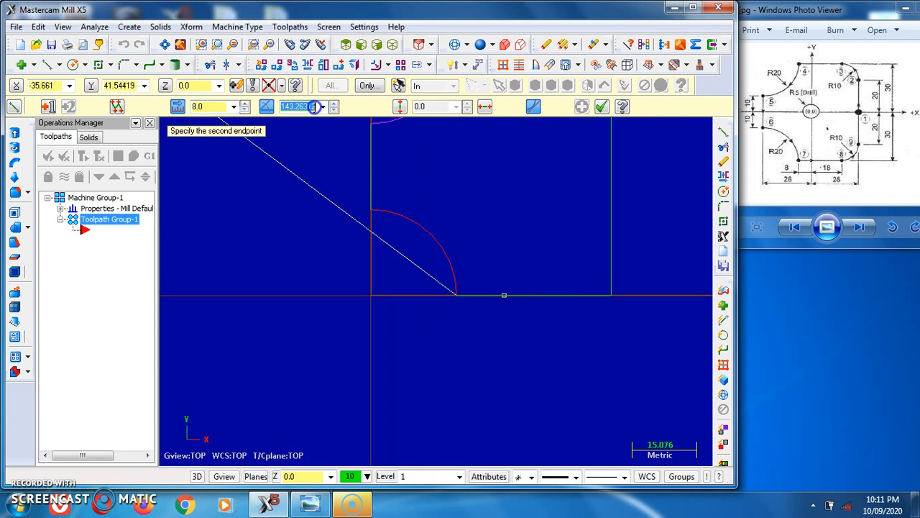
key("Return")
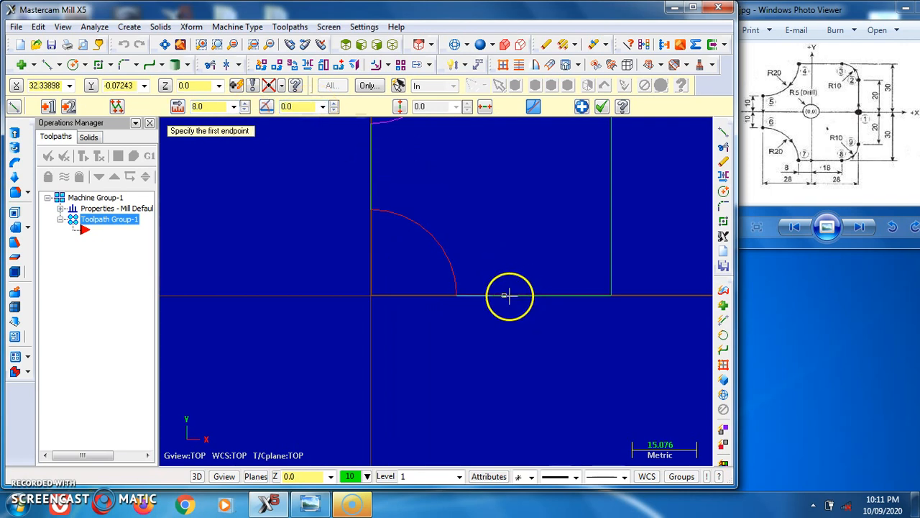
left_click(601, 107)
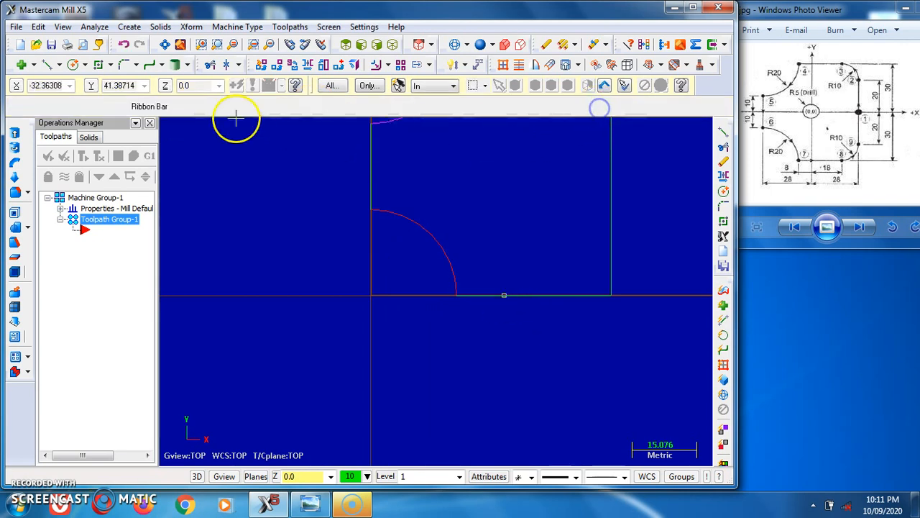
Draw a 30 mm vertical line at 90 degrees upward from the end of the 8 mm line.
left_click(55, 65)
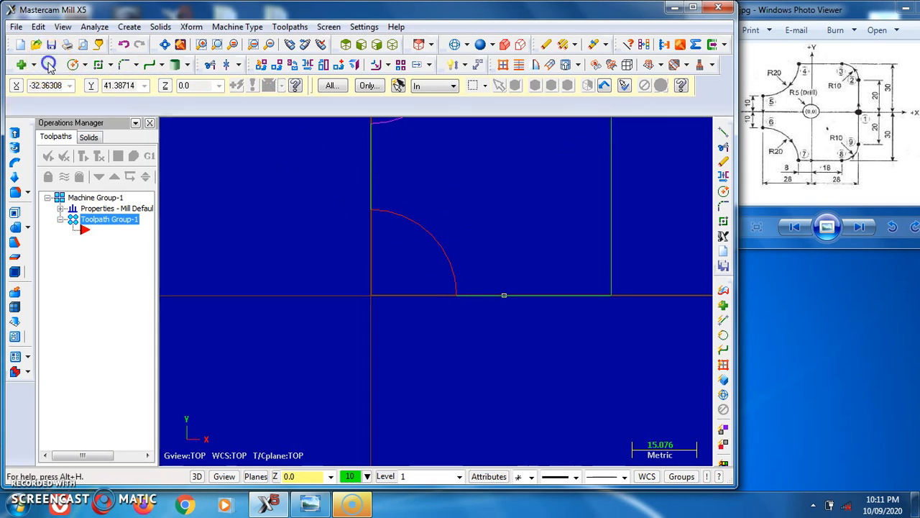
left_click(491, 296)
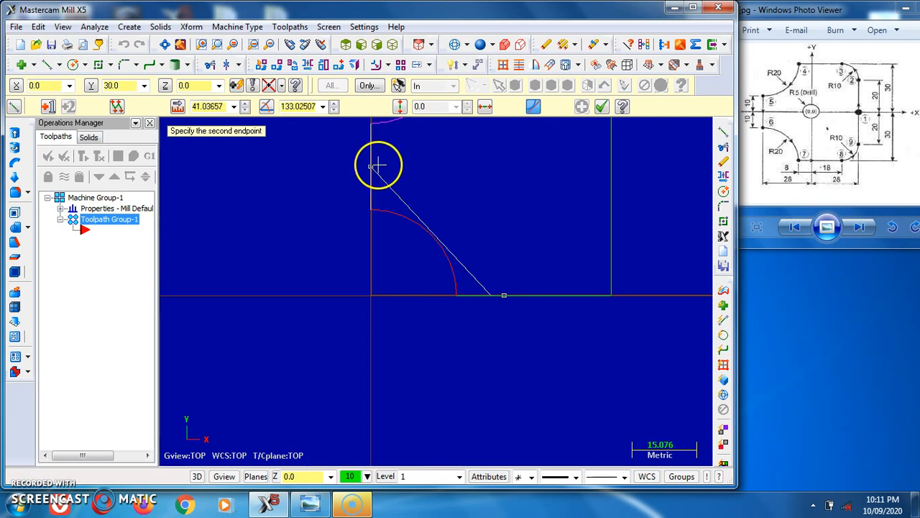
left_click(220, 106)
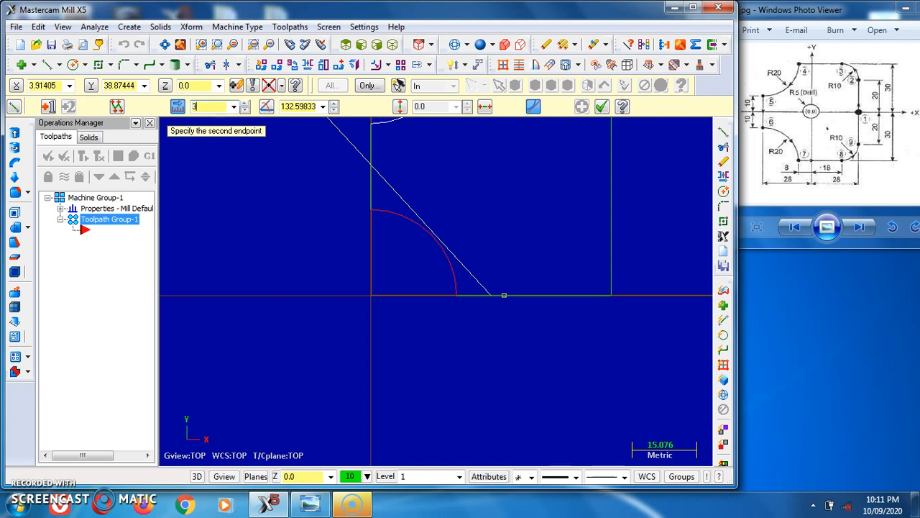
left_click(293, 107)
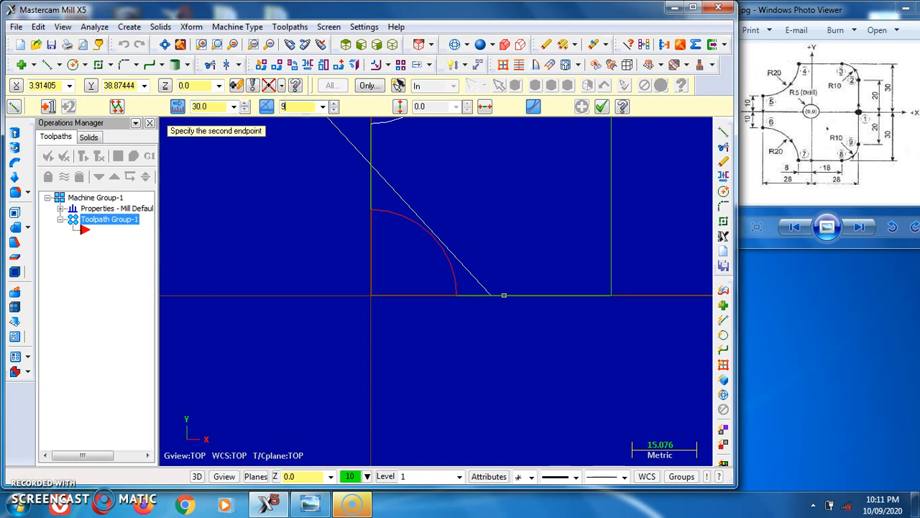
key("Return")
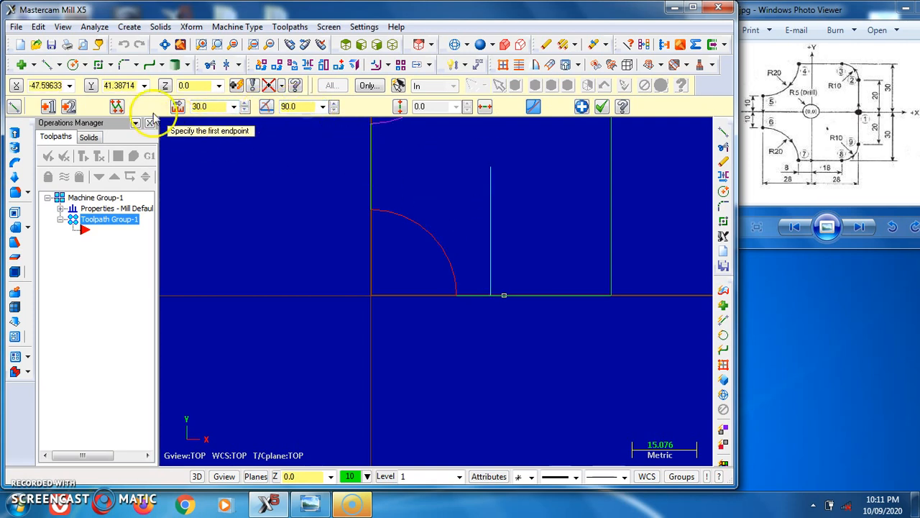
Draw a circle of radius 5 mm centred on the vertical line's upper end, and delete that construction line.
left_click(72, 66)
scroll(471, 285, "down", 2)
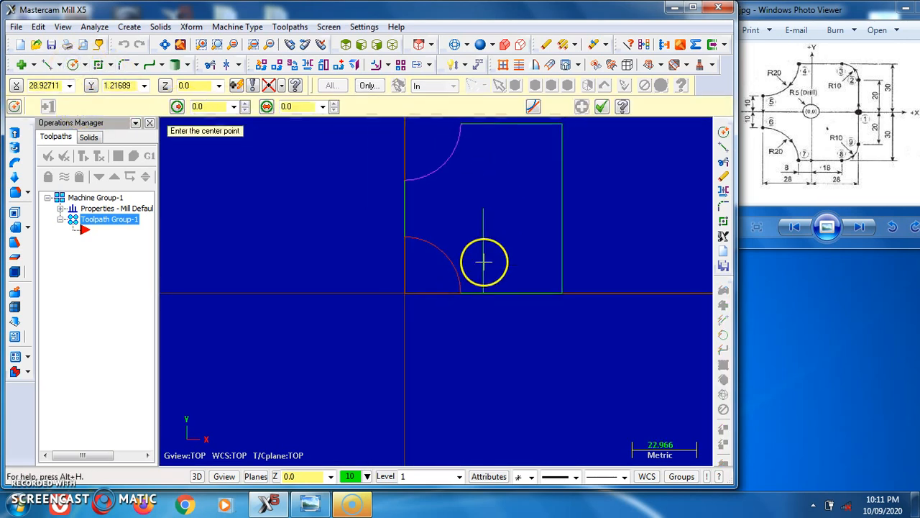
left_click(484, 210)
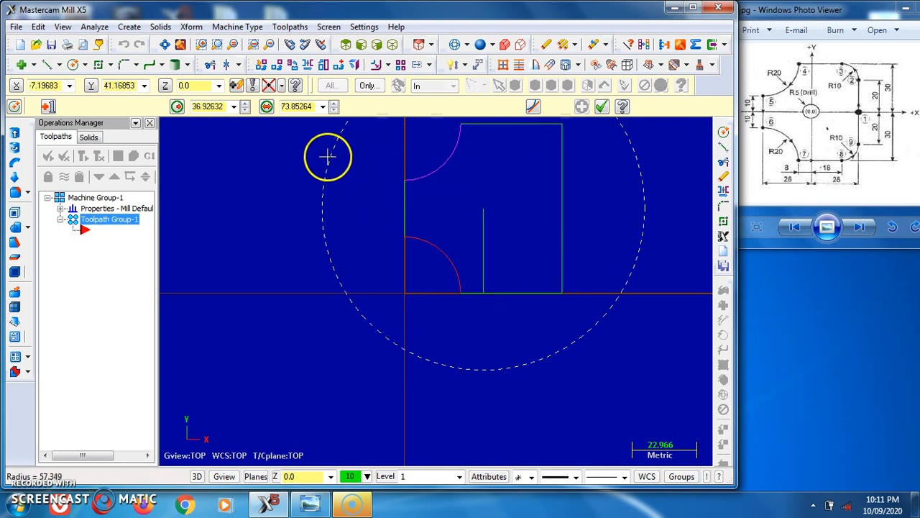
left_click(215, 104)
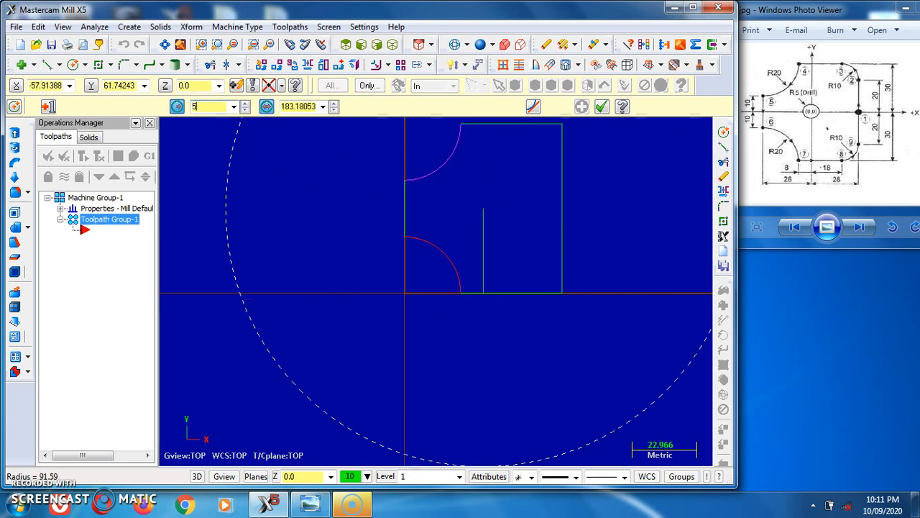
type("5")
key("Return")
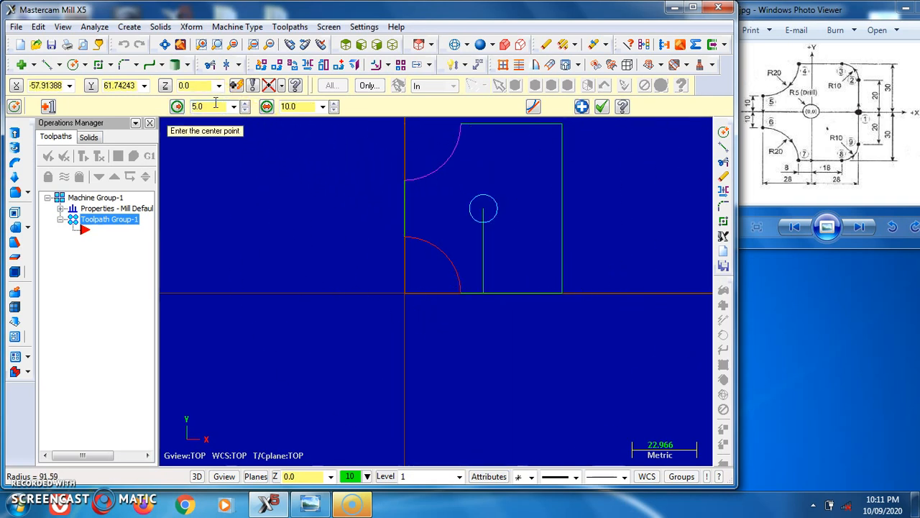
left_click(601, 107)
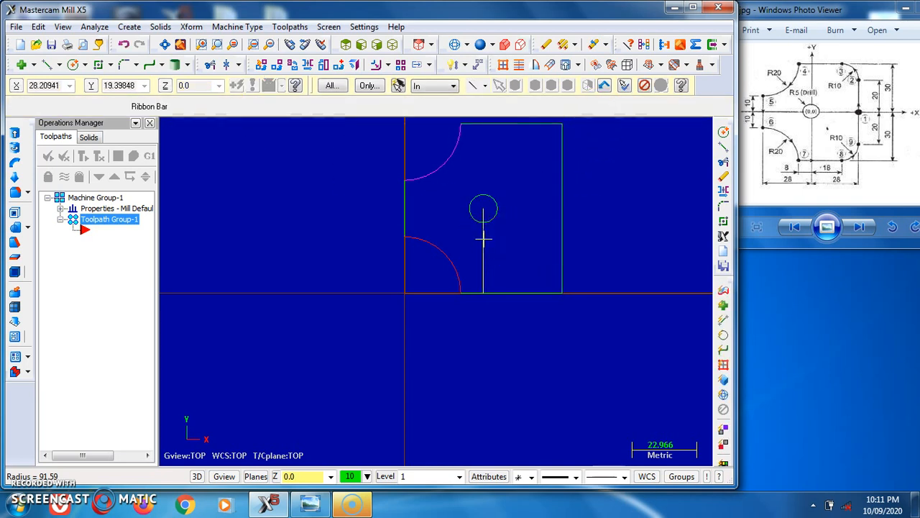
left_click(481, 293)
left_click(511, 310)
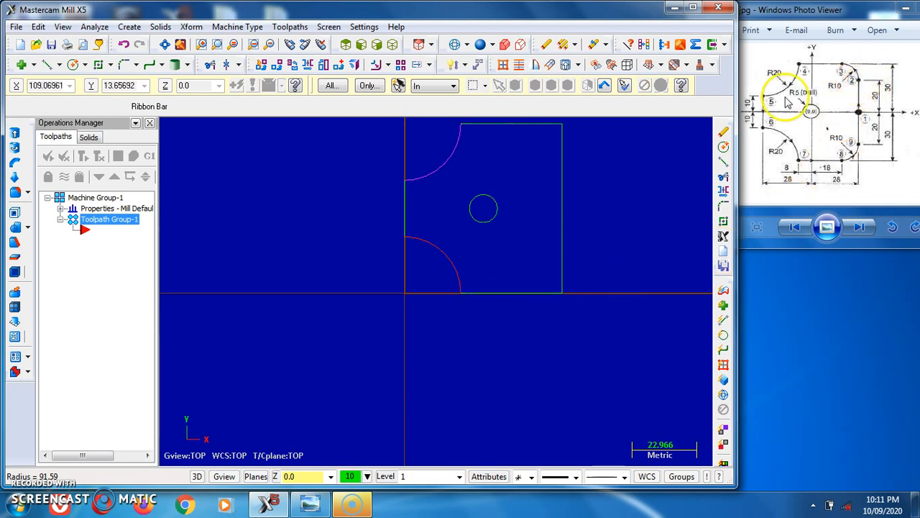
Fillet the profile's lower-right and upper-right corners with a 10 mm radius.
left_click(123, 65)
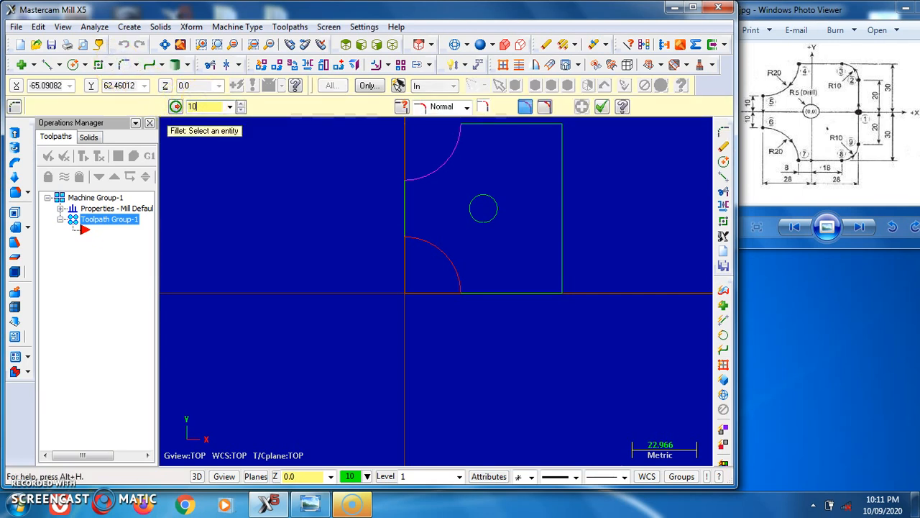
left_click(546, 291)
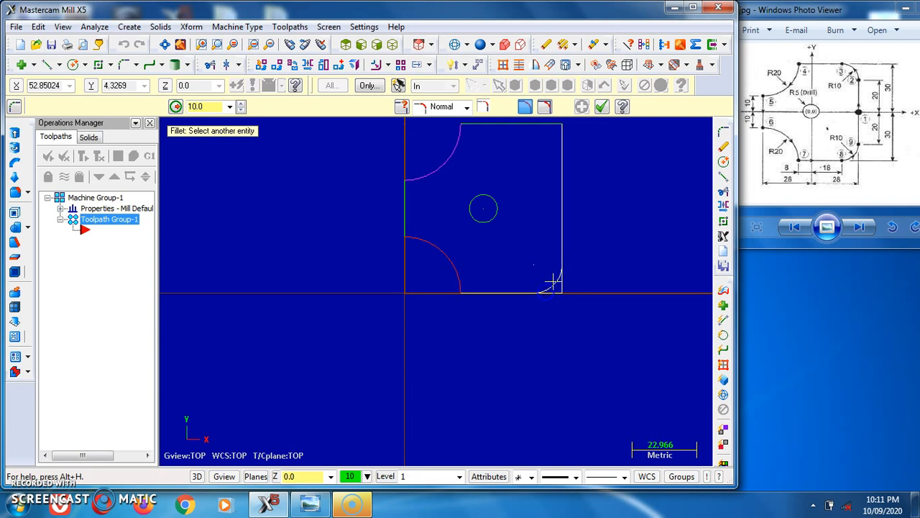
left_click(530, 126)
left_click(560, 136)
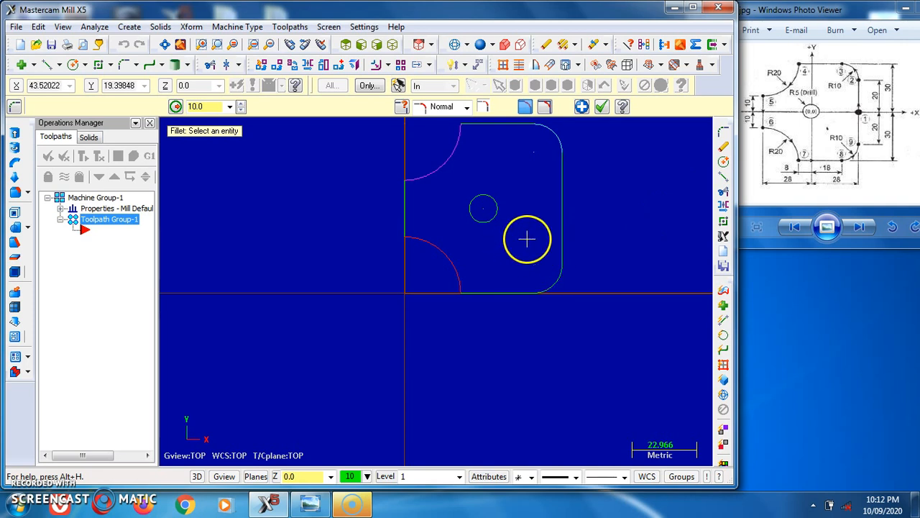
left_click(601, 106)
scroll(481, 299, "down", 3)
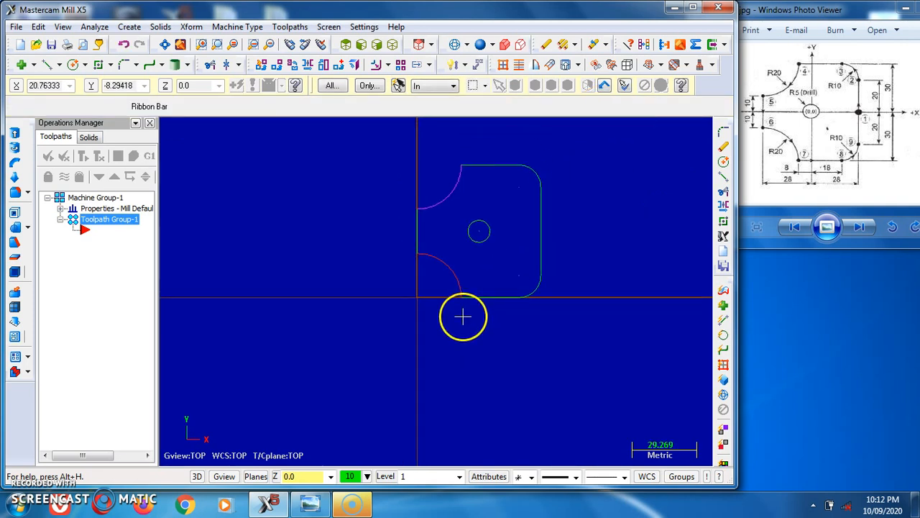
Extrude the closed outer profile 50 mm downward along Z as a new solid body, leaving the circle unselected.
scroll(528, 206, "up", 1)
scroll(528, 206, "up", 1)
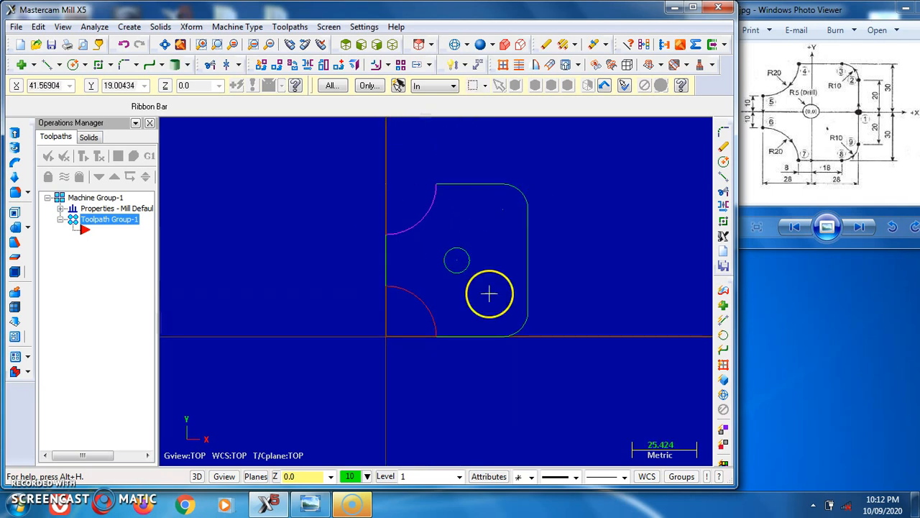
left_click(348, 46)
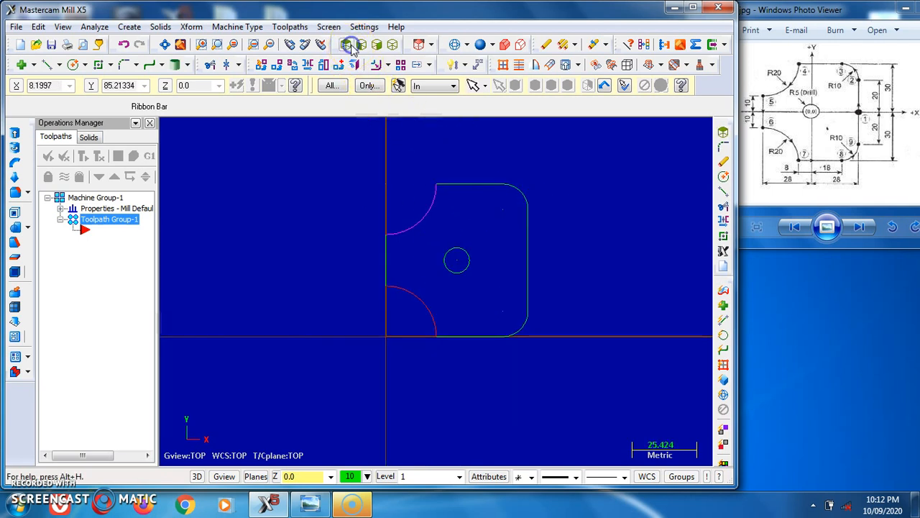
left_click(393, 44)
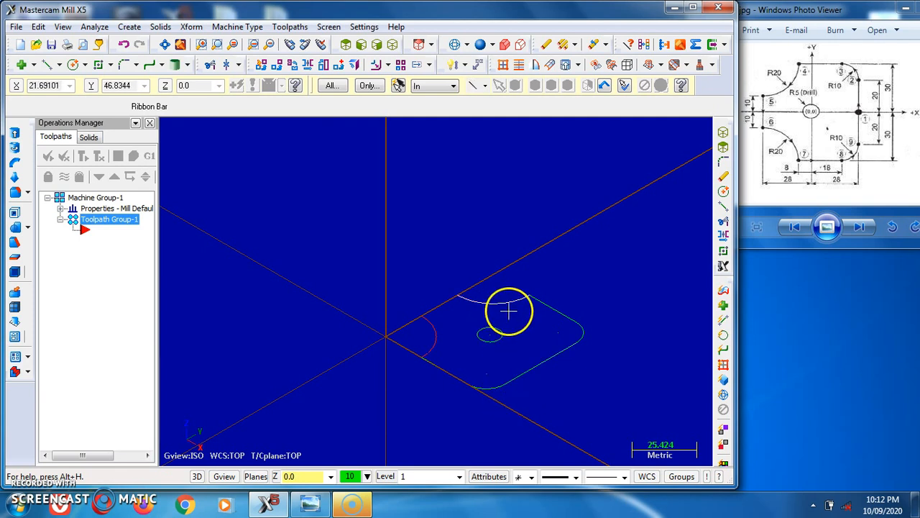
left_click(161, 28)
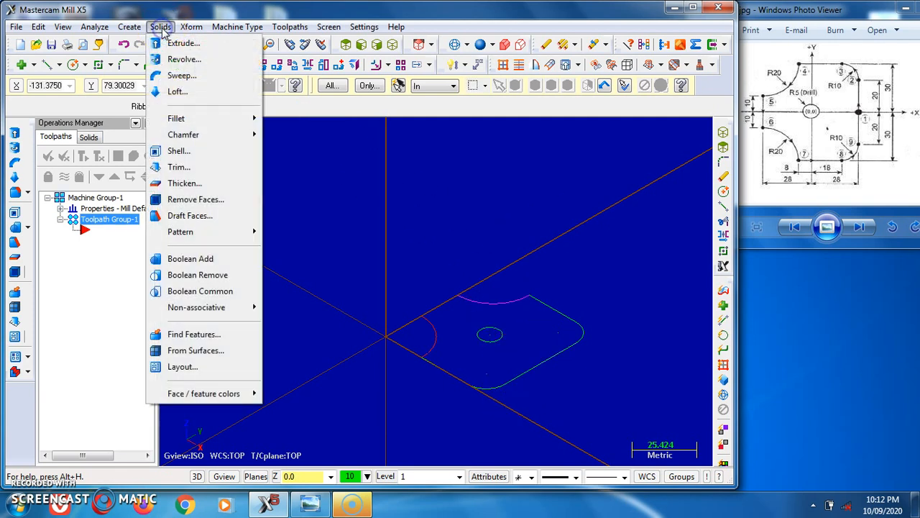
left_click(171, 45)
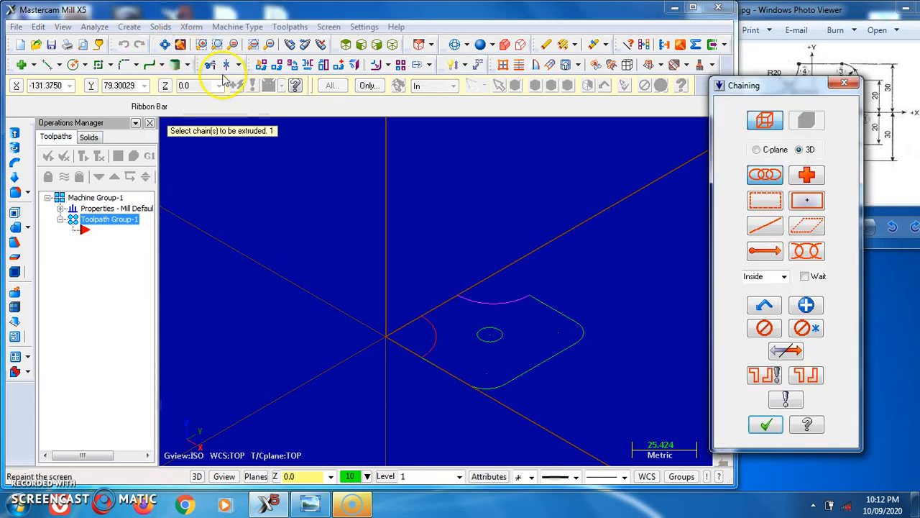
left_click(344, 44)
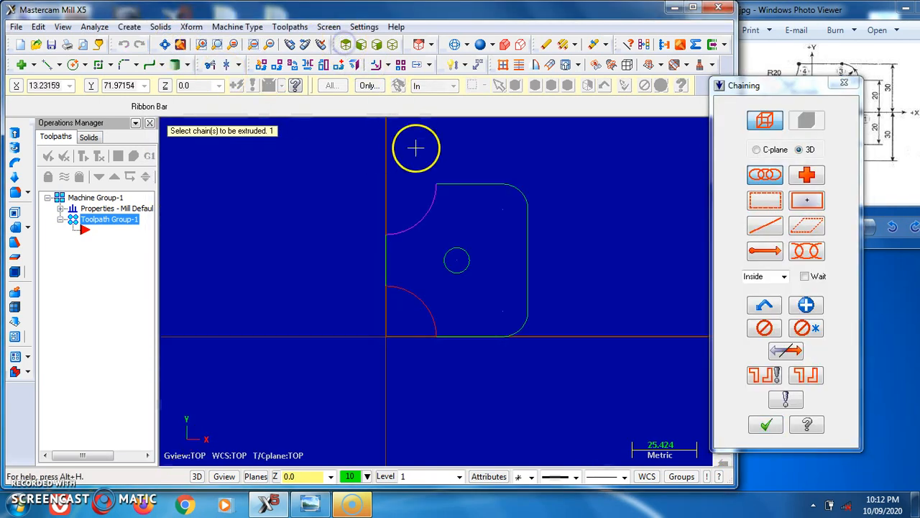
left_click(464, 335)
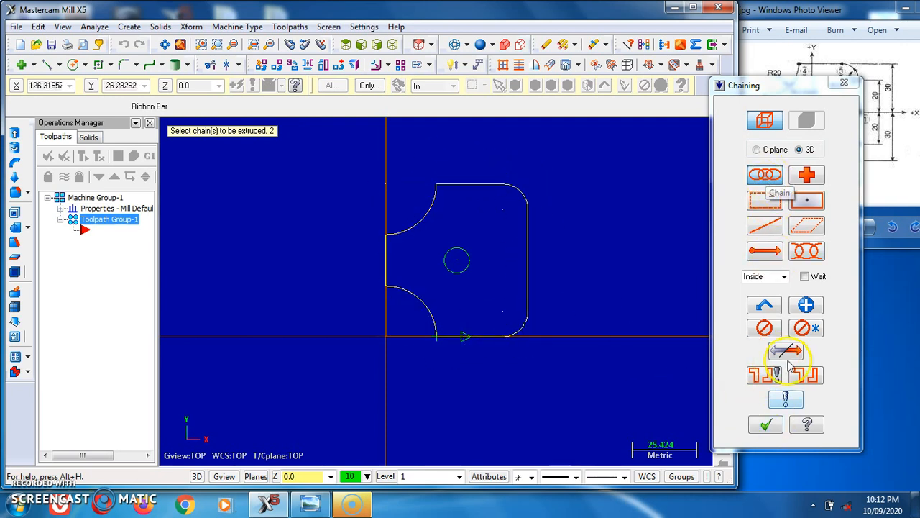
left_click(765, 424)
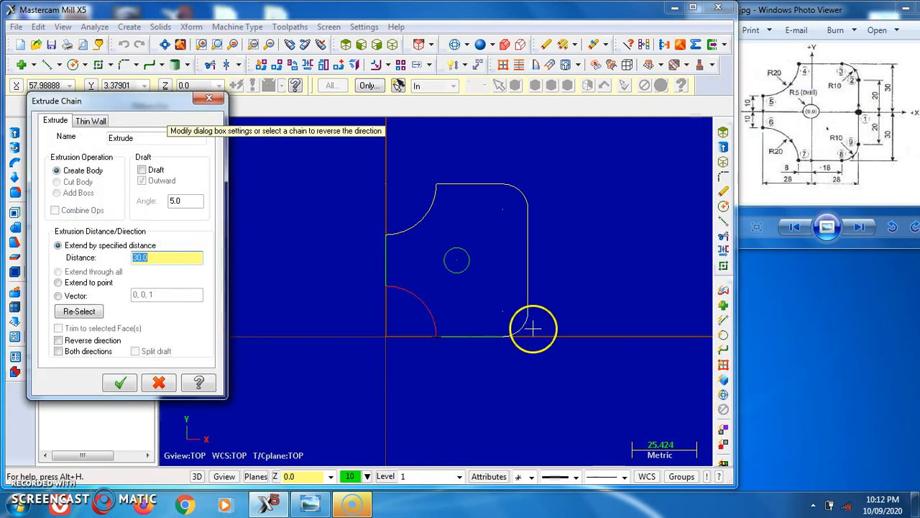
left_click(393, 45)
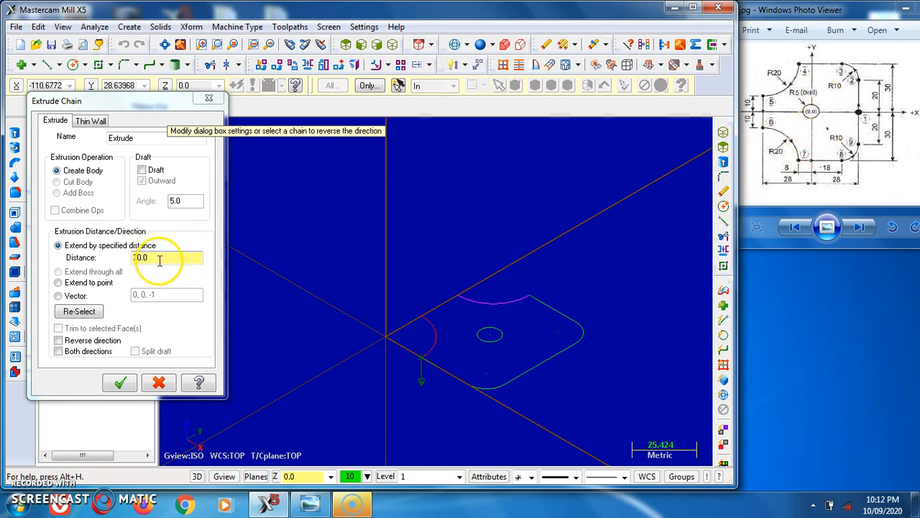
left_click_drag(160, 260, 126, 256)
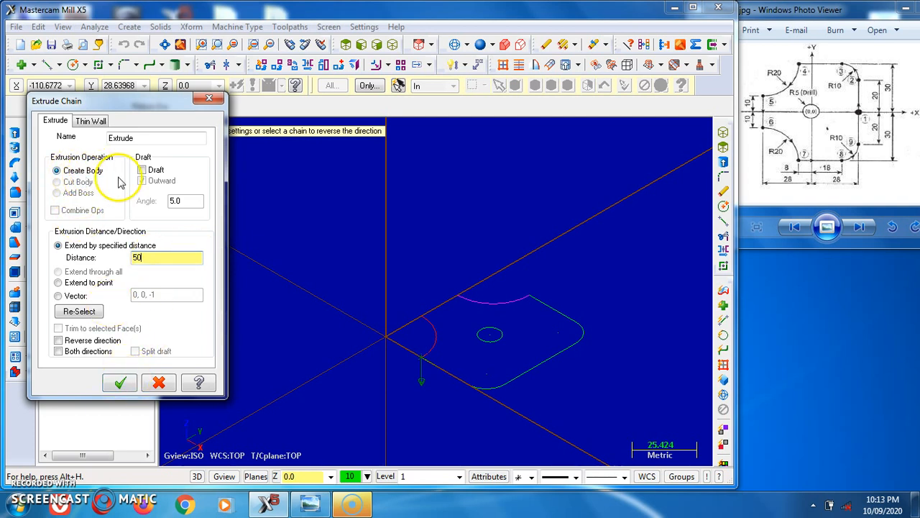
left_click(120, 383)
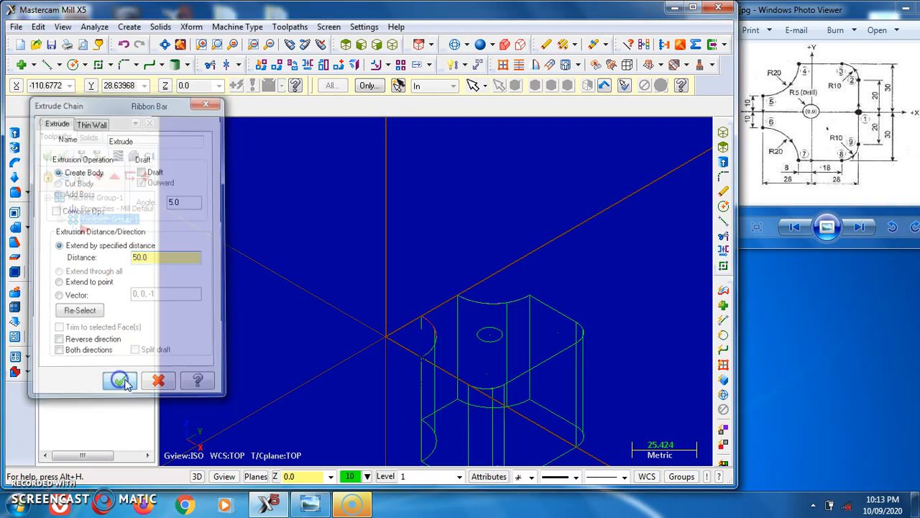
Display the extruded body shaded and inspect its shape from an angled view.
middle_click_drag(506, 328, 471, 306)
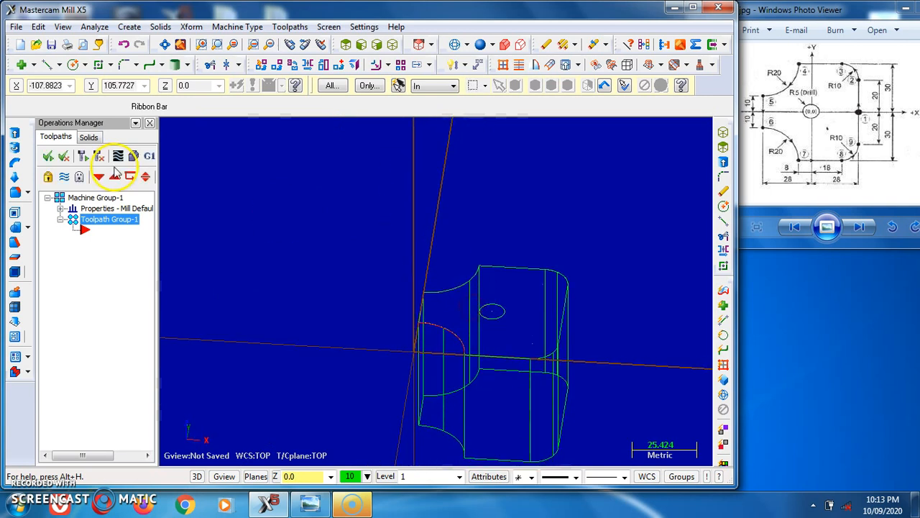
left_click(480, 47)
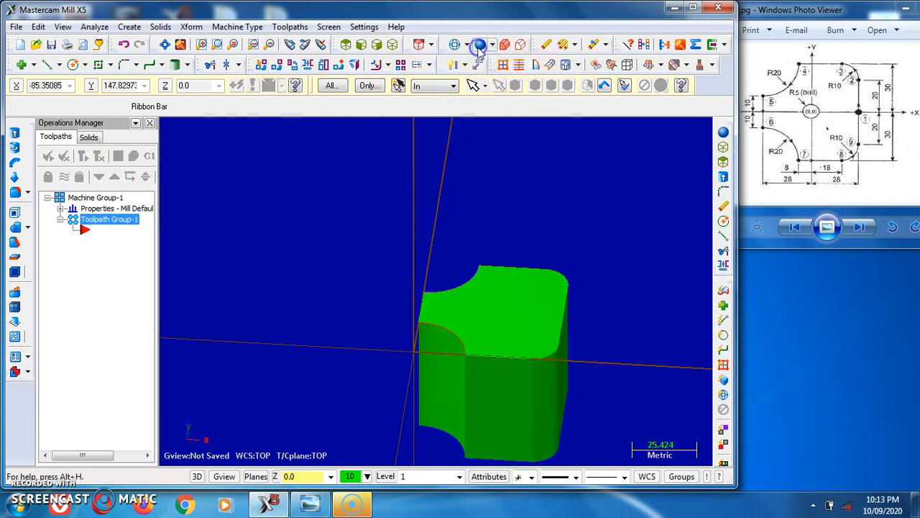
mouse_move(558, 287)
middle_mouse_down()
mouse_move(573, 228)
mouse_move(547, 251)
mouse_move(542, 292)
mouse_move(559, 294)
middle_mouse_up()
left_click(509, 337)
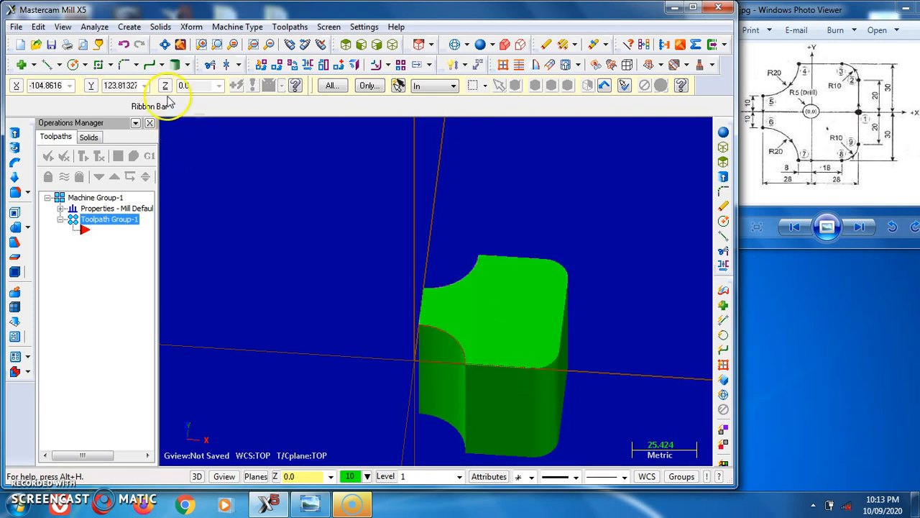
Define rectangular stock from the bounding box of all entities, with a Z height of 60 and stock origin Z of 10.
left_click(238, 28)
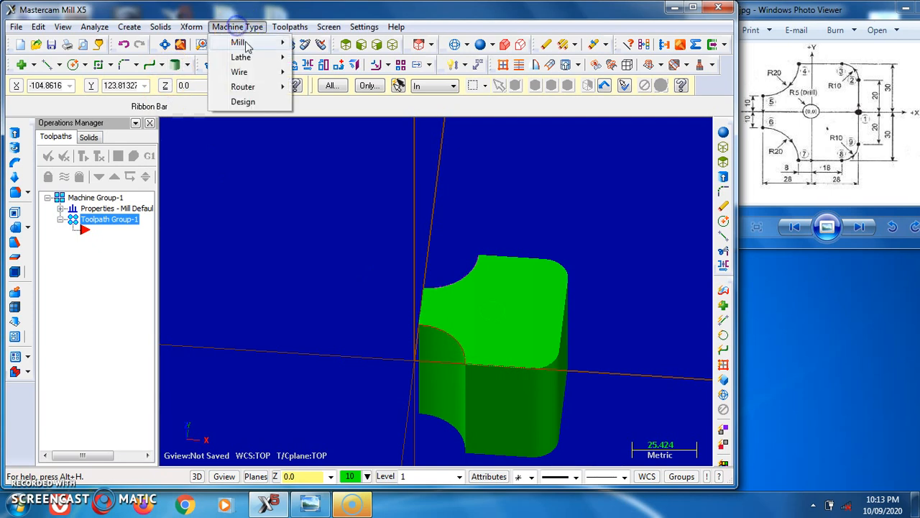
mouse_move(245, 44)
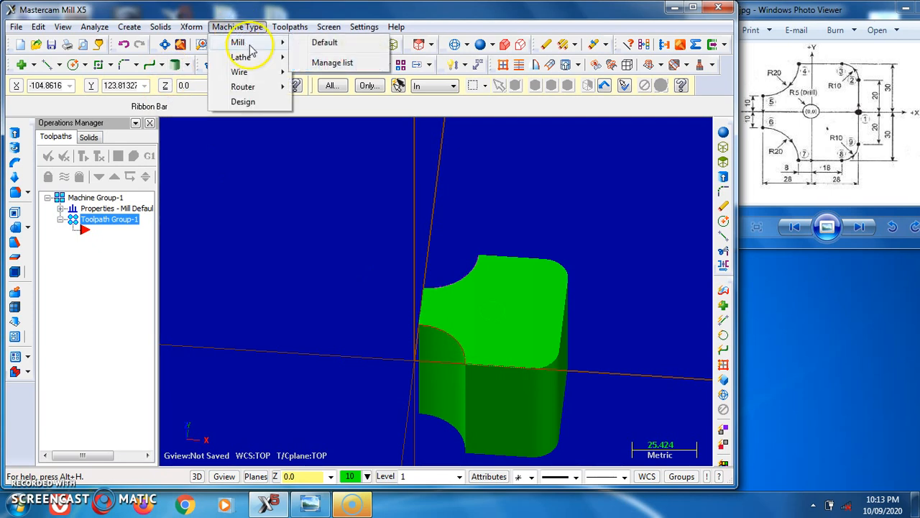
left_click(62, 209)
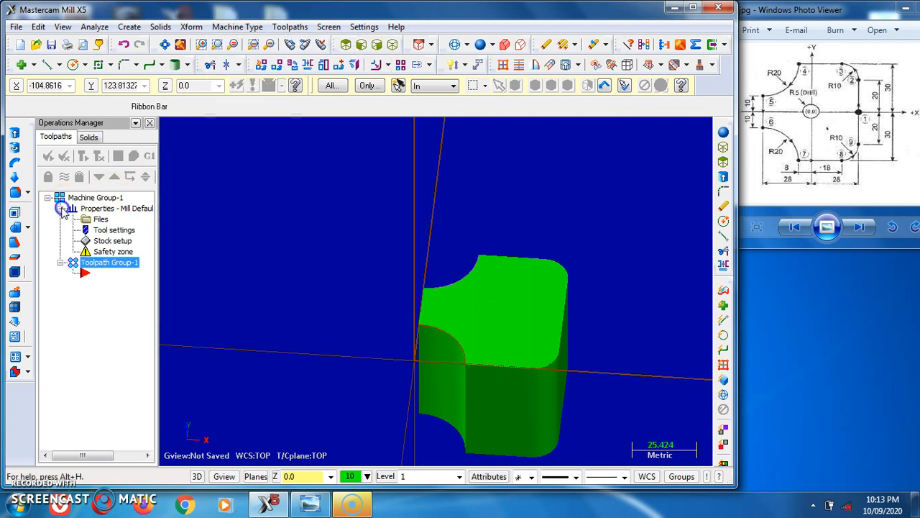
left_click(106, 242)
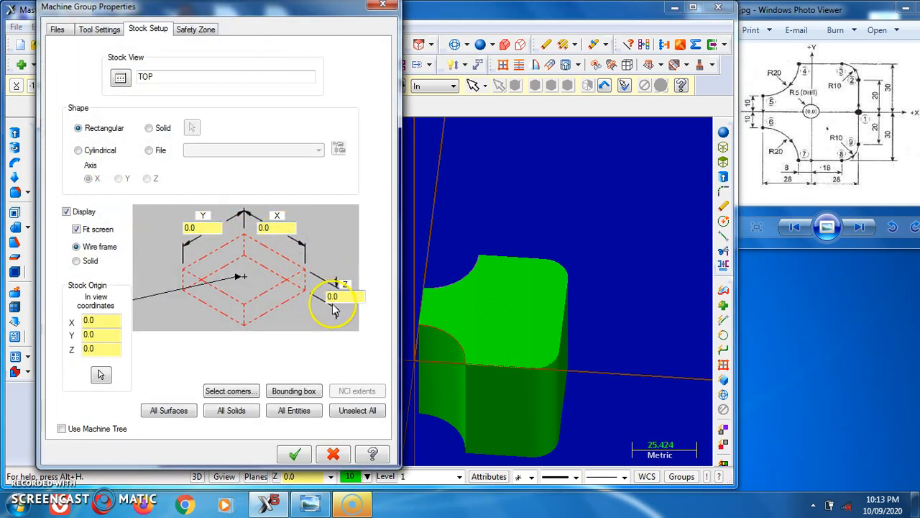
left_click(301, 395)
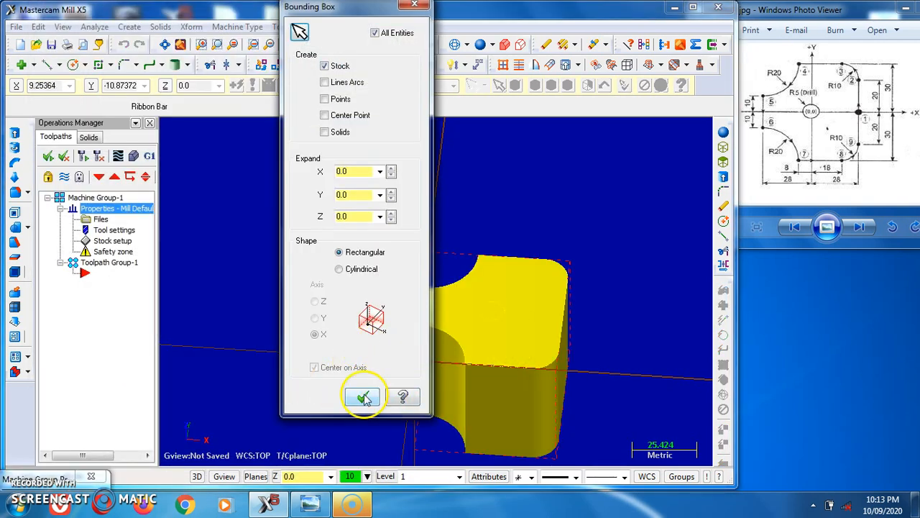
left_click(363, 398)
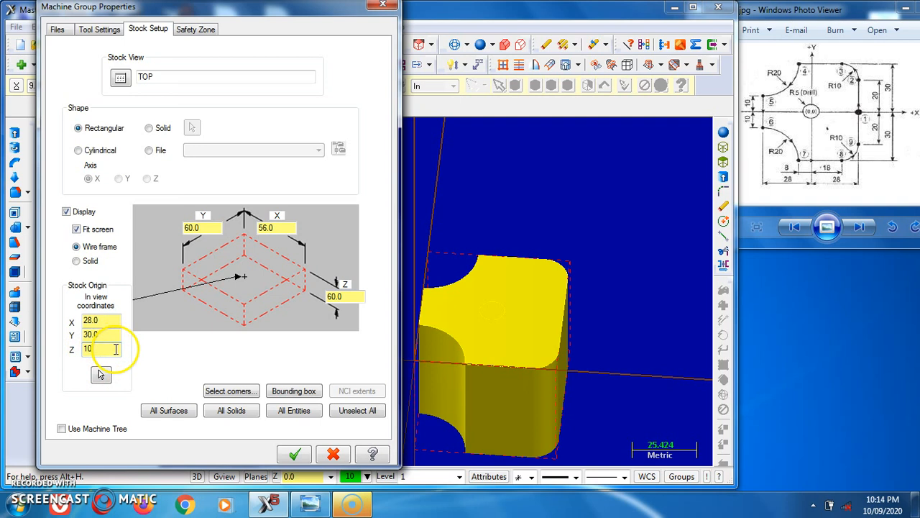
left_click(294, 455)
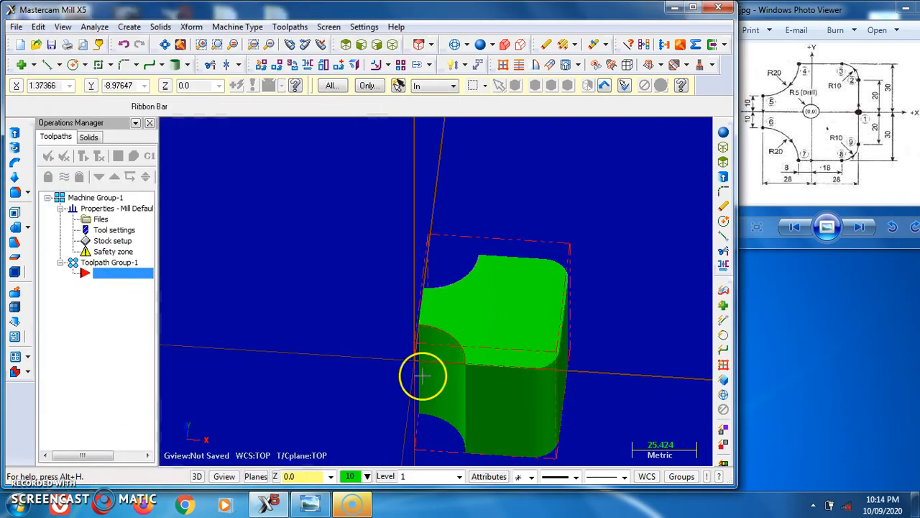
Start a Face toolpath with NC name T, chained on the closed outer profile in a wireframe top view.
middle_click_drag(608, 356, 619, 320)
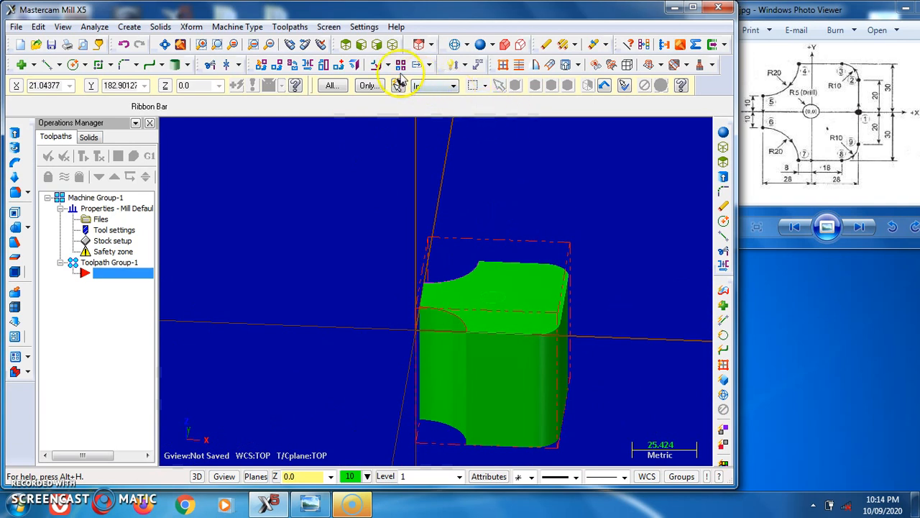
left_click(346, 44)
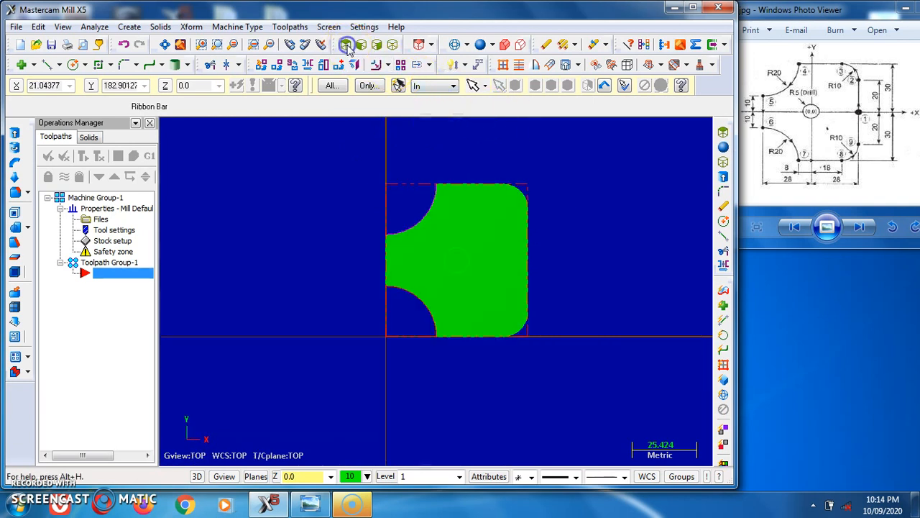
left_click(455, 45)
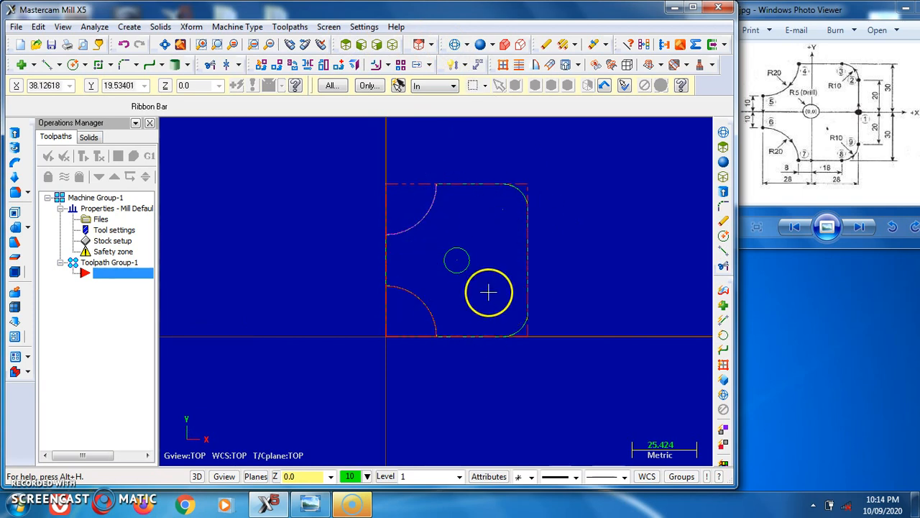
left_click(291, 28)
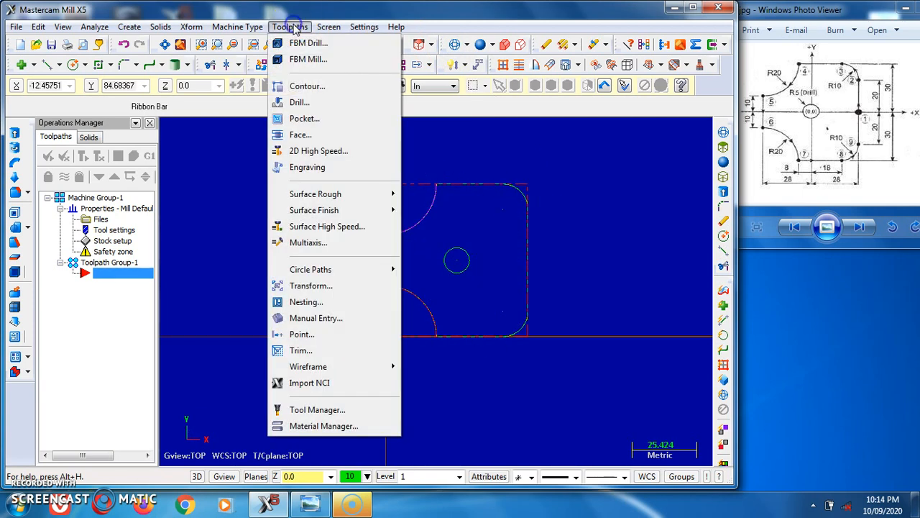
left_click(316, 134)
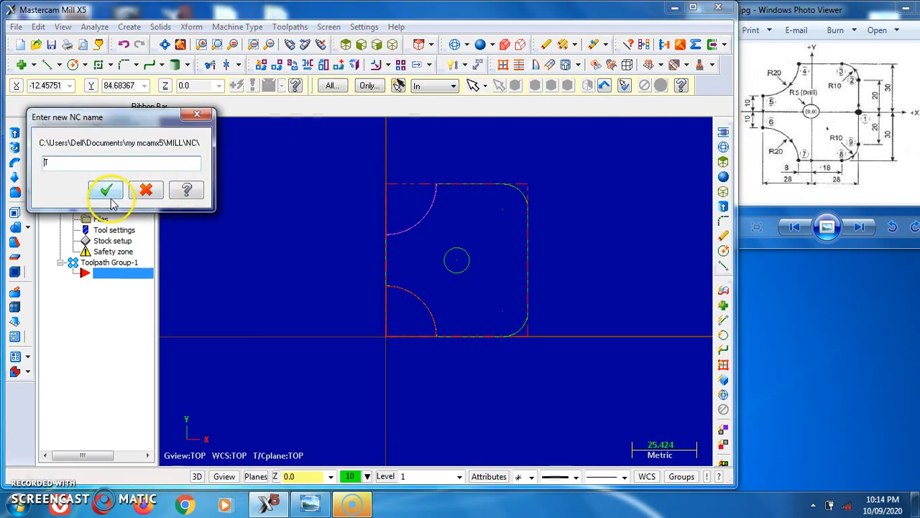
left_click(108, 194)
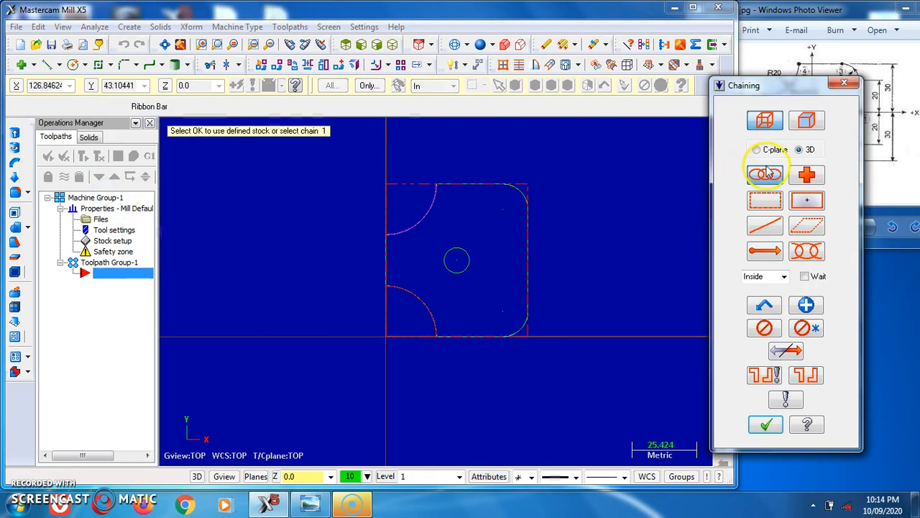
left_click(464, 336)
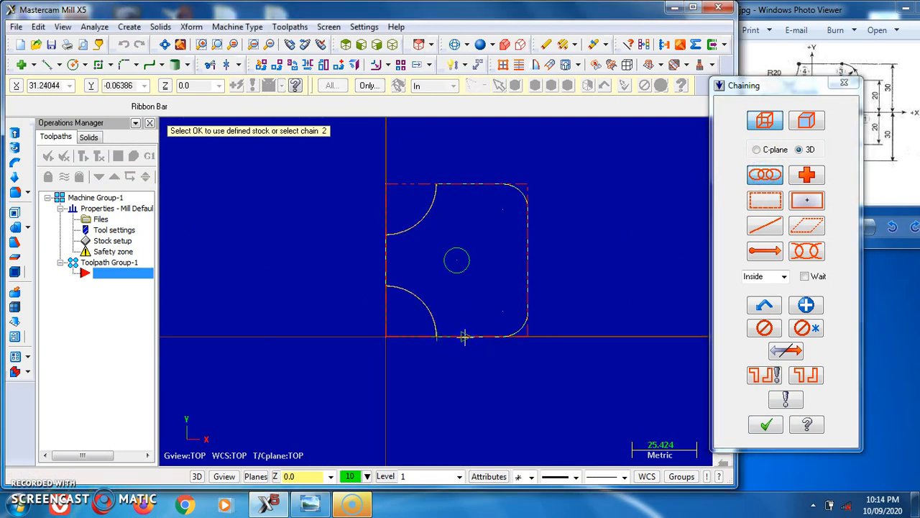
left_click(766, 427)
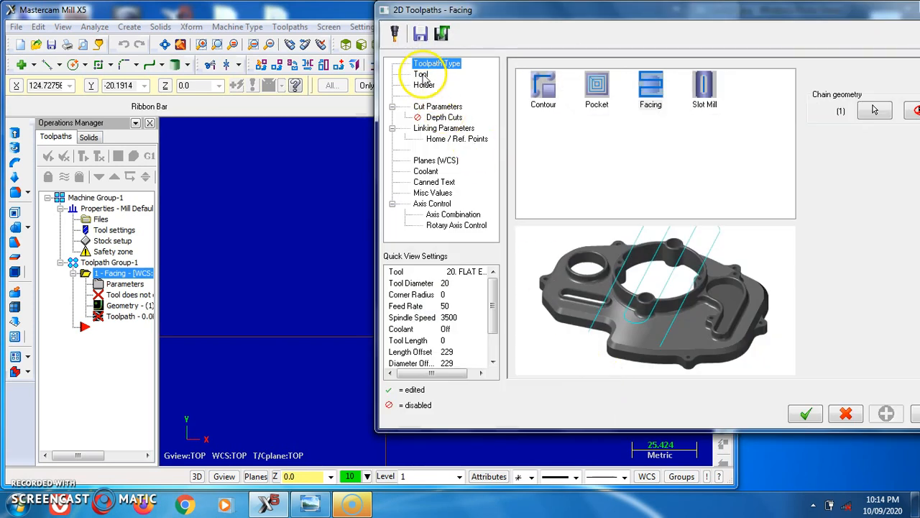
Assign the 10 mm flat endmill, number 219, from the tool library to the facing toolpath.
left_click(422, 75)
left_click(561, 285)
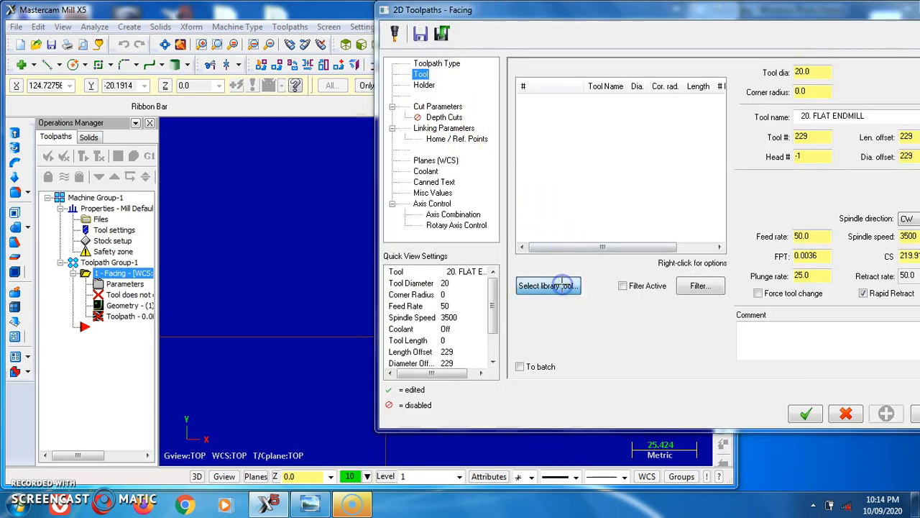
left_click_drag(582, 169, 589, 203)
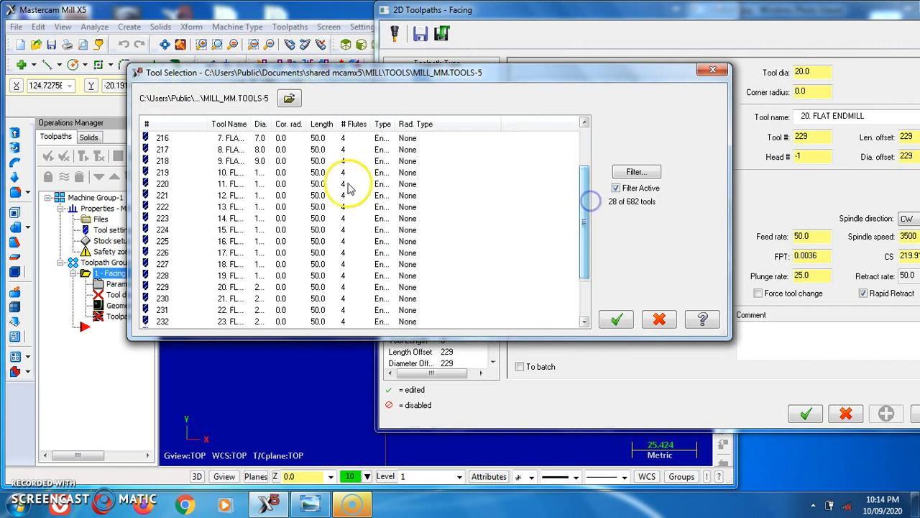
left_click(256, 172)
left_click(616, 320)
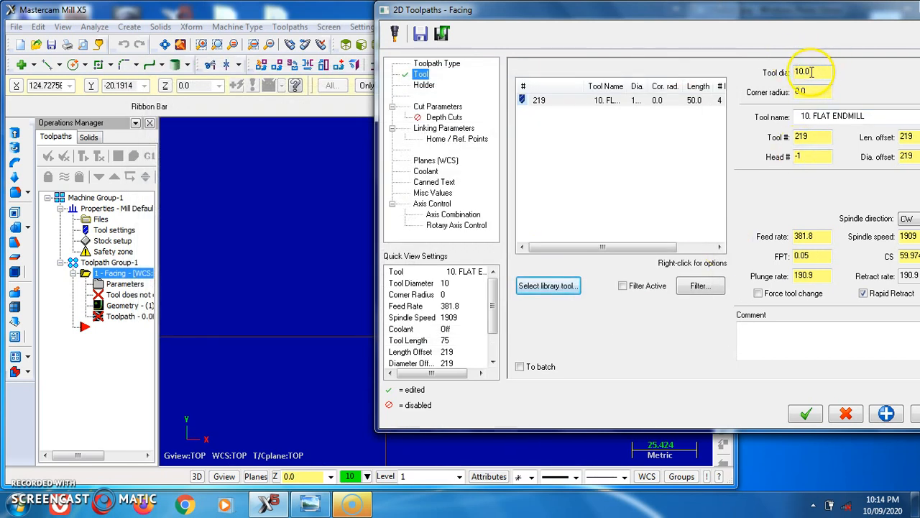
Review the holder page and set the facing cut style to Zigzag after comparing it with One way.
left_click(424, 85)
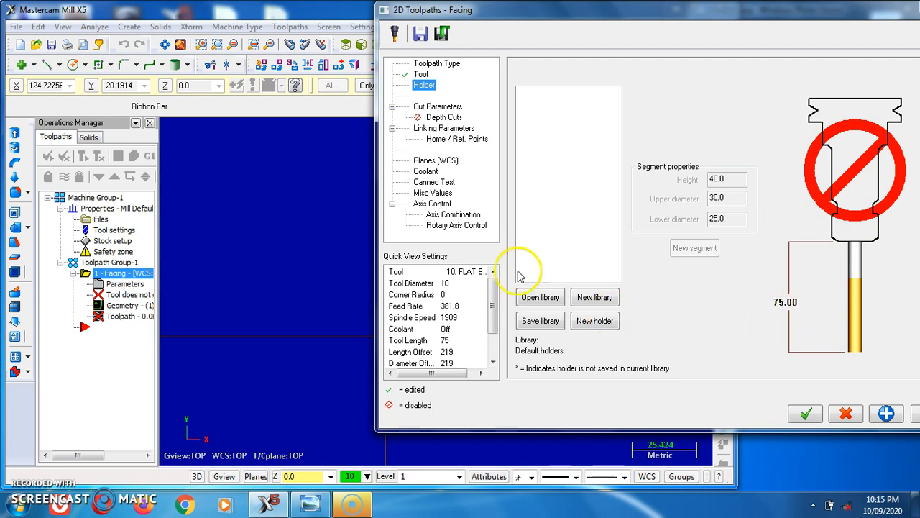
left_click(449, 108)
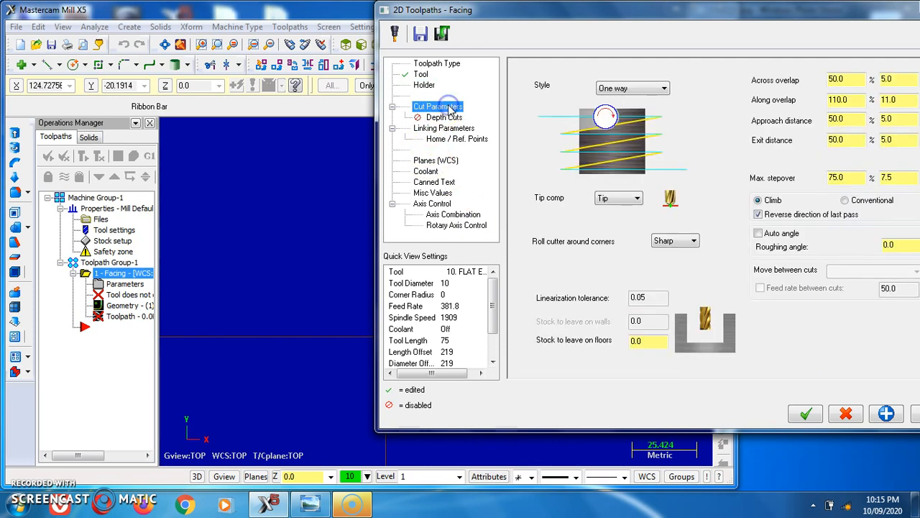
left_click(665, 89)
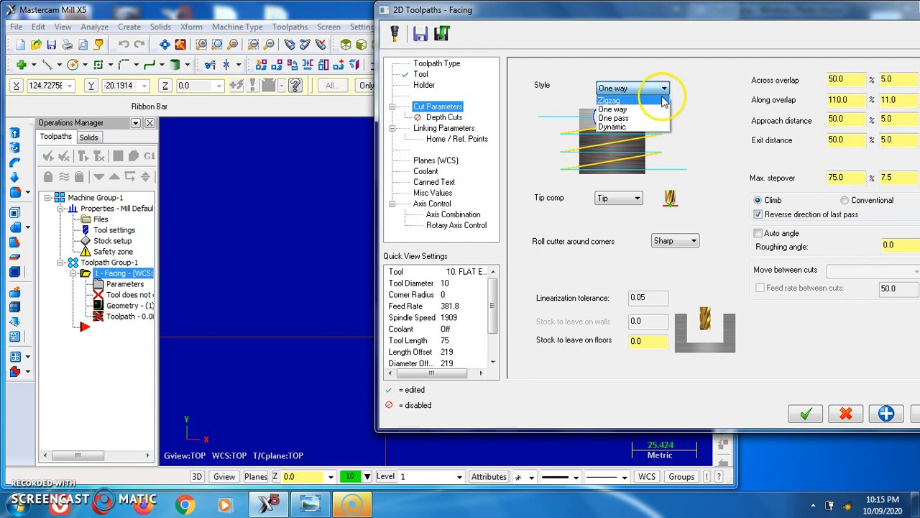
left_click(660, 101)
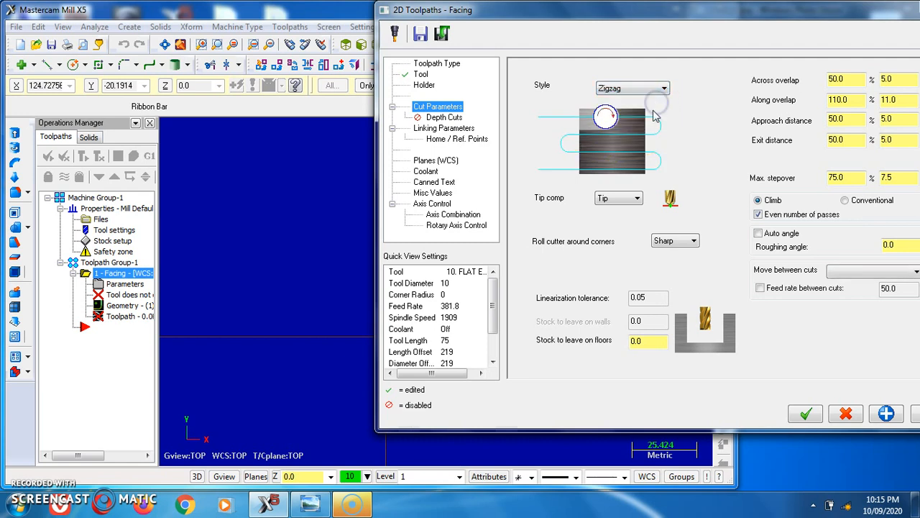
left_click(651, 89)
left_click(649, 112)
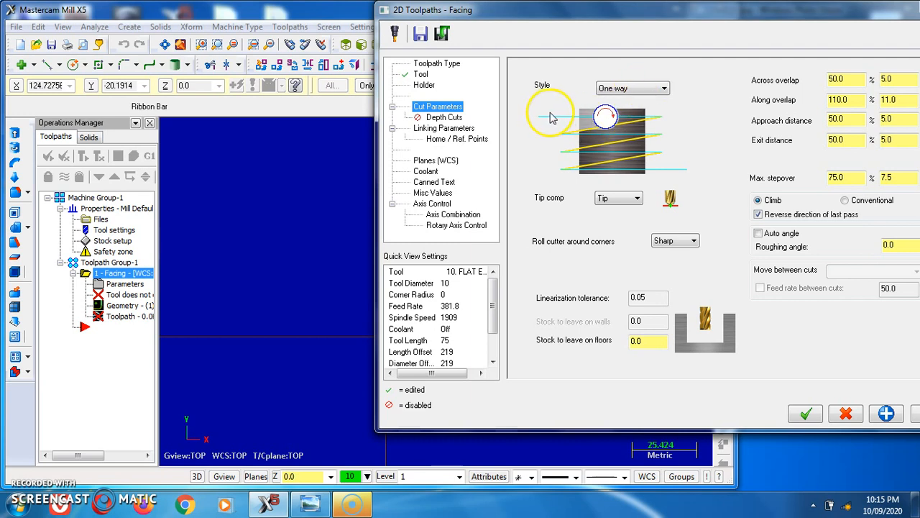
left_click(662, 88)
left_click(657, 101)
Enable depth cuts for the facing operation, check its linking and coolant settings, and generate the toolpath.
left_click(445, 117)
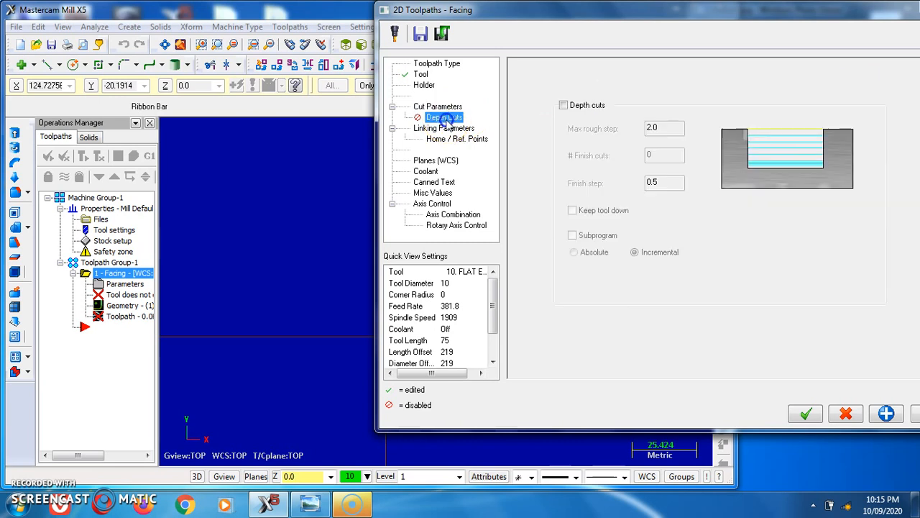
left_click(563, 105)
double_click(633, 128)
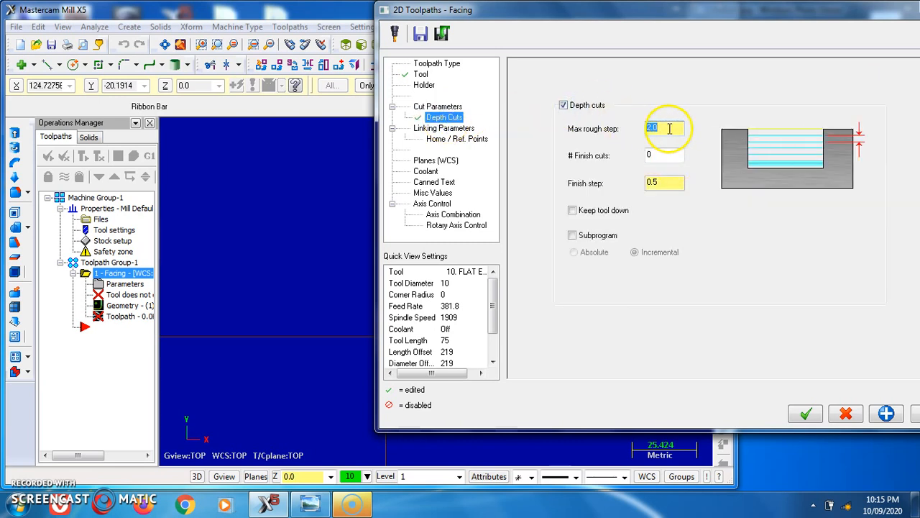
left_click(658, 181)
left_click(436, 128)
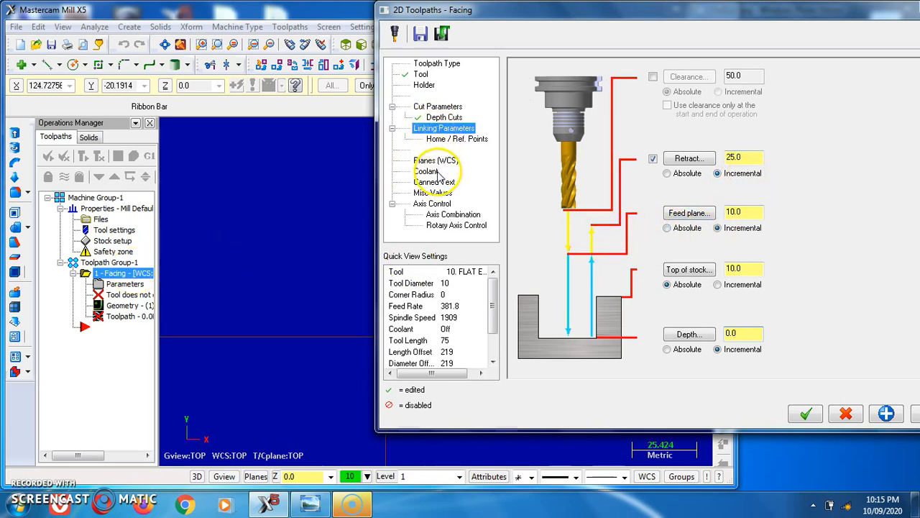
left_click(435, 171)
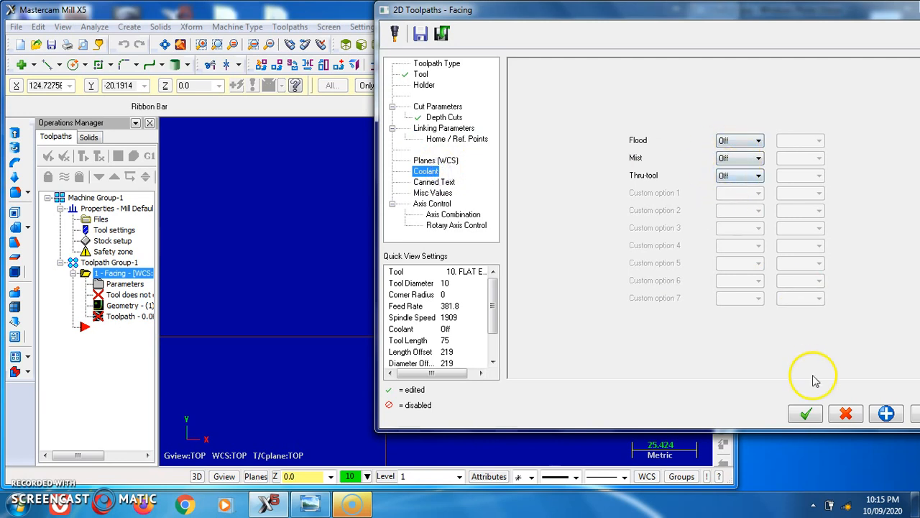
left_click(807, 413)
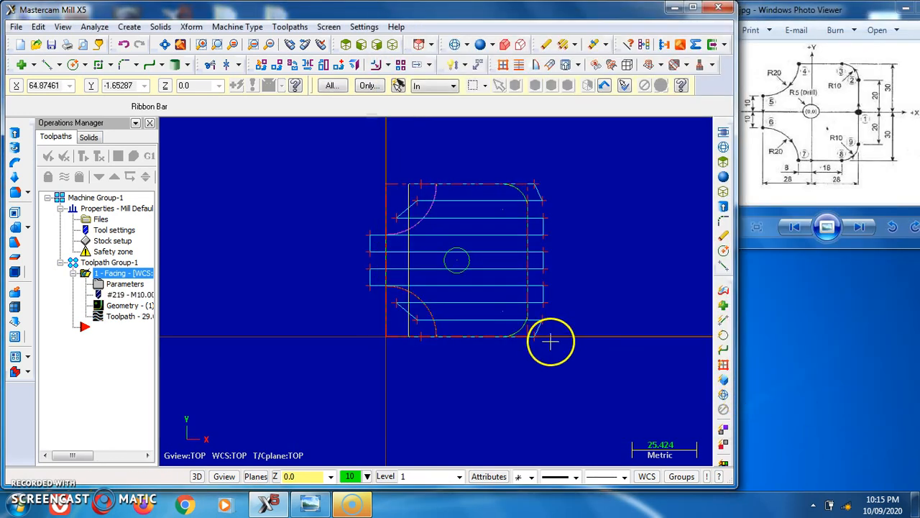
Run the Verify simulation of the facing operation and inspect the machined stock from an angled view.
middle_click_drag(573, 360, 574, 309)
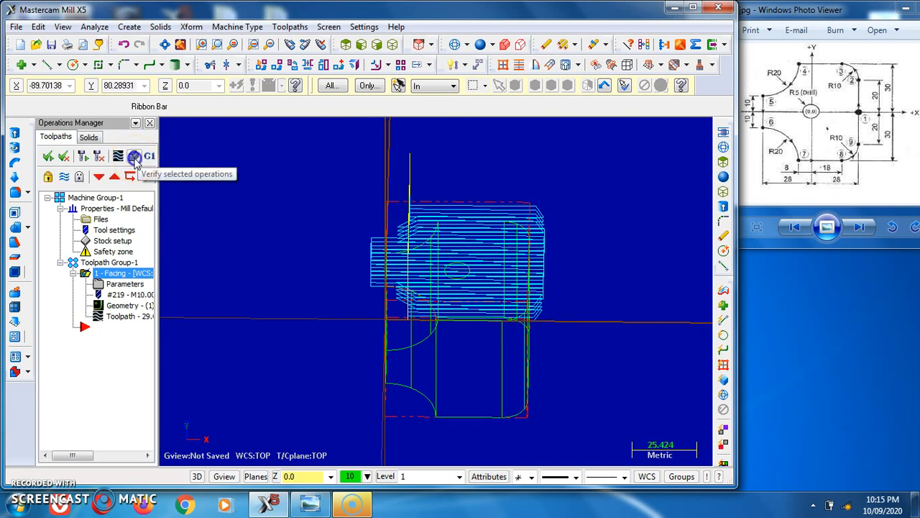
left_click(134, 162)
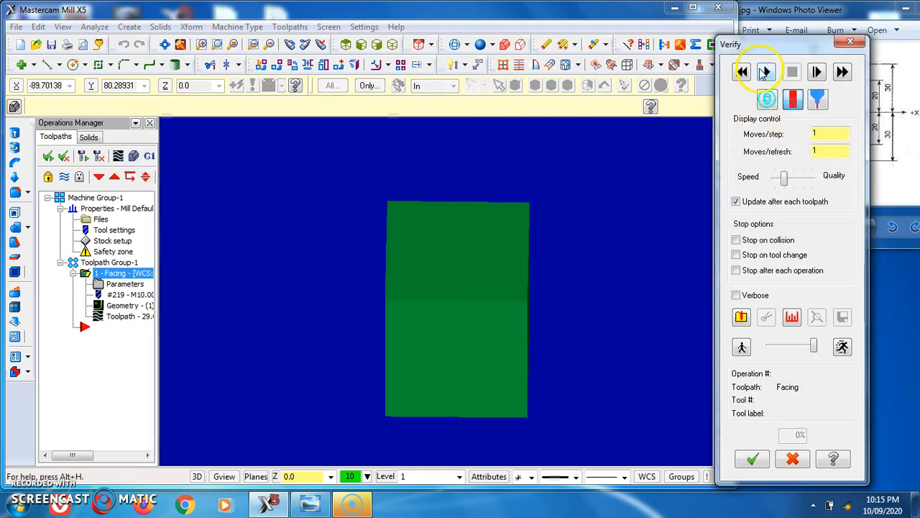
left_click(767, 71)
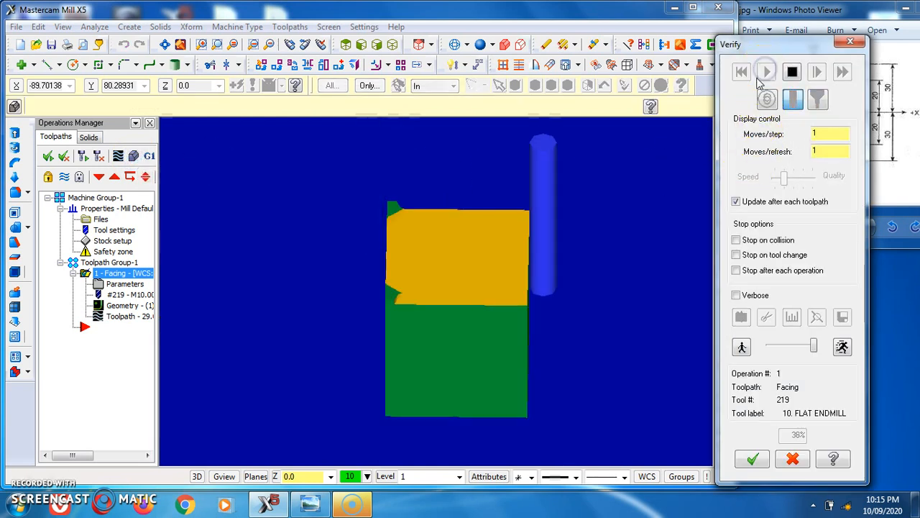
middle_click_drag(616, 245, 593, 230)
middle_click_drag(420, 311, 432, 247)
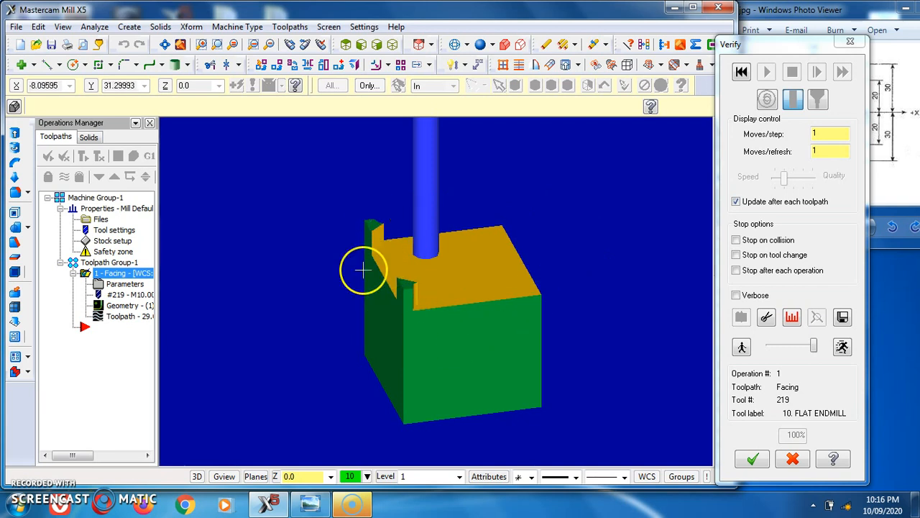
Close the facing verification and hide the facing operation's toolpath display.
left_click(754, 458)
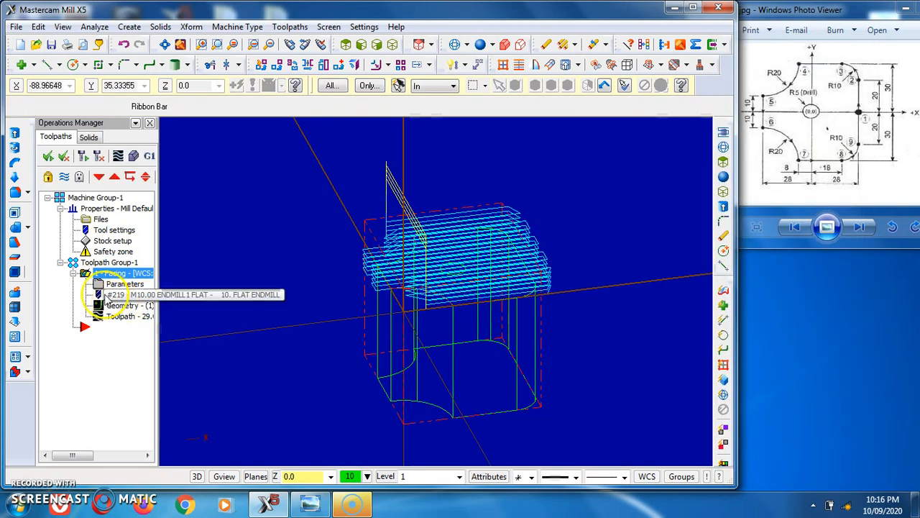
left_click(87, 277)
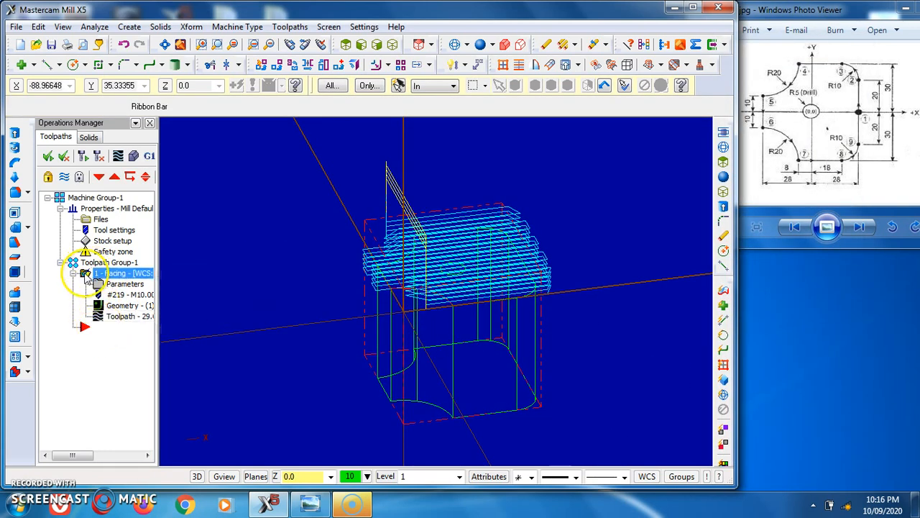
left_click(63, 178)
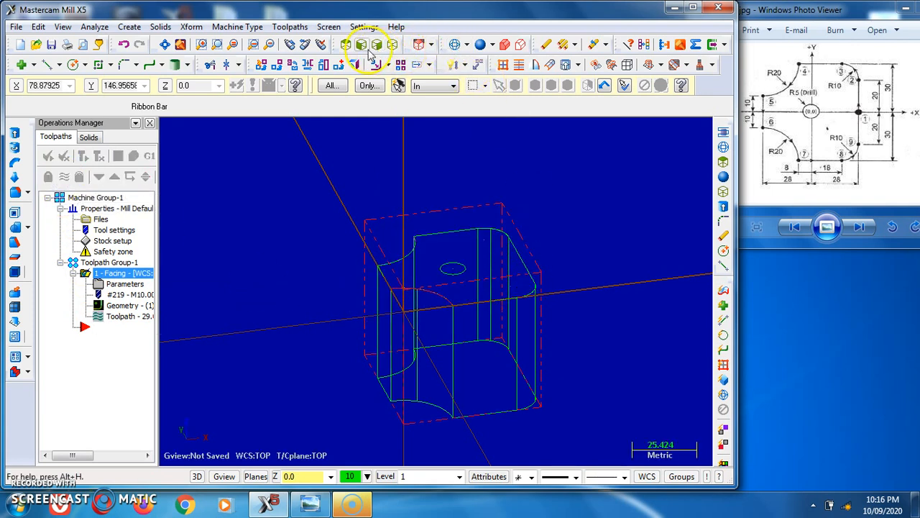
Start a Contour toolpath and chain the plate's outer profile along its lower edge in the top view.
left_click(345, 44)
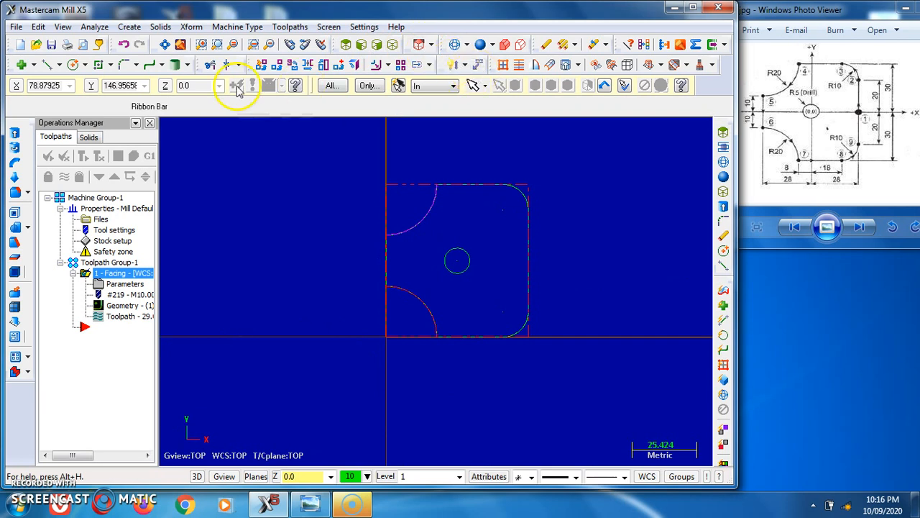
left_click(288, 26)
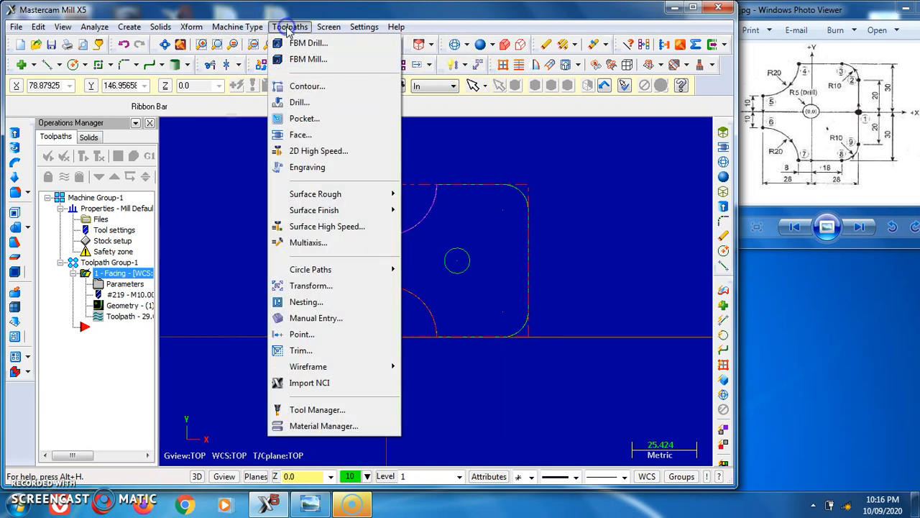
left_click(314, 88)
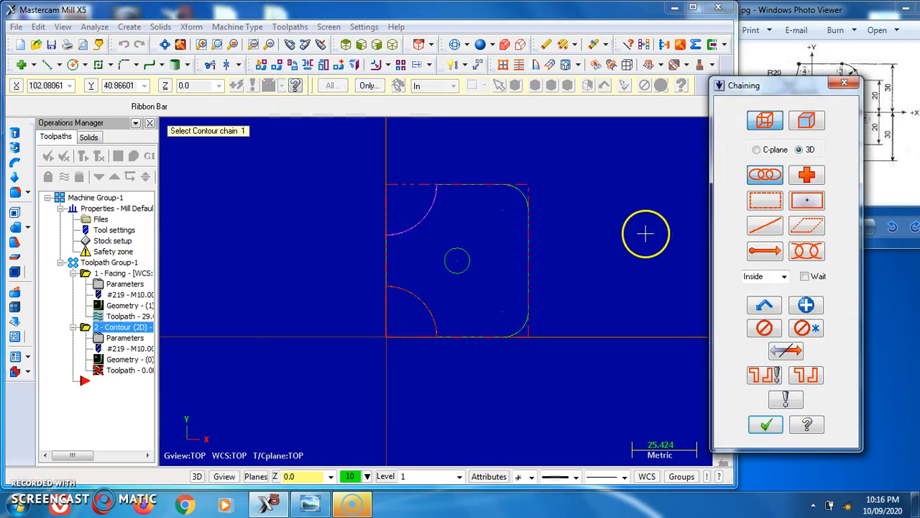
left_click(776, 176)
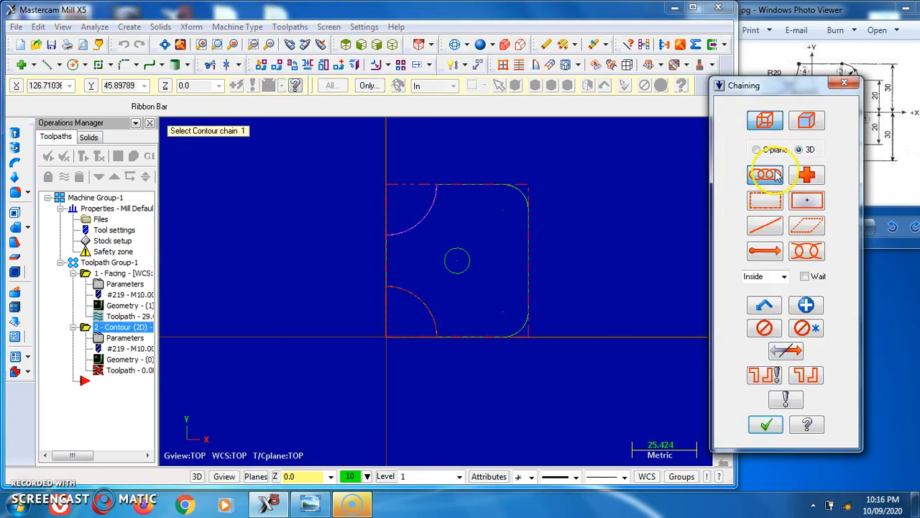
left_click(466, 334)
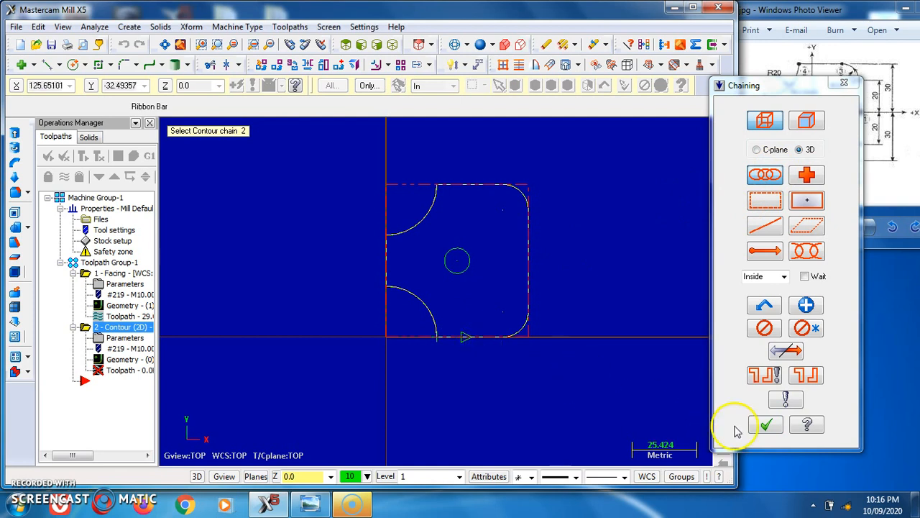
left_click(766, 425)
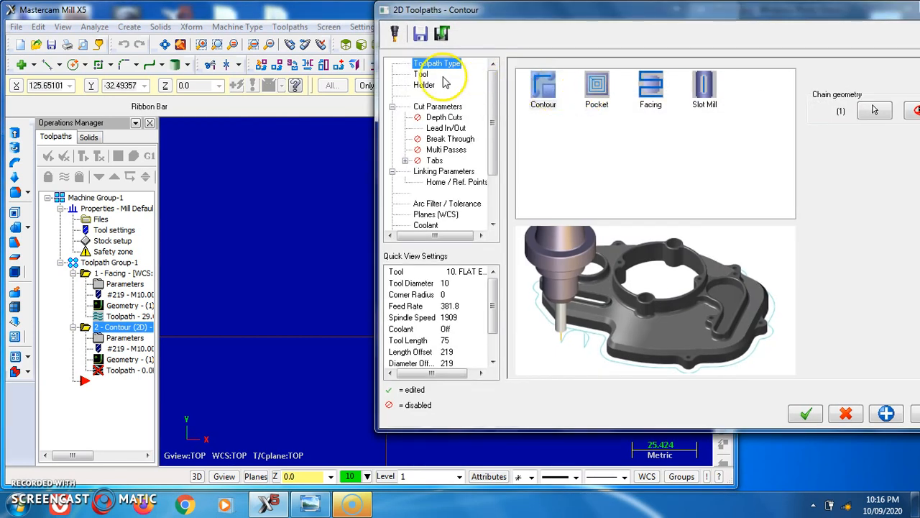
Assign the 1 mm bull endmill with 0.2 corner radius, number 111, from the tool library to the contour toolpath.
left_click(424, 74)
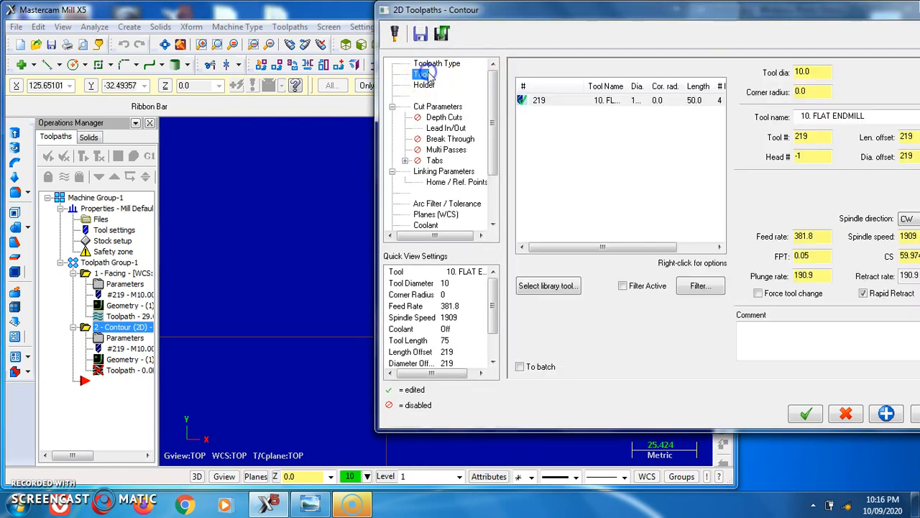
left_click(565, 286)
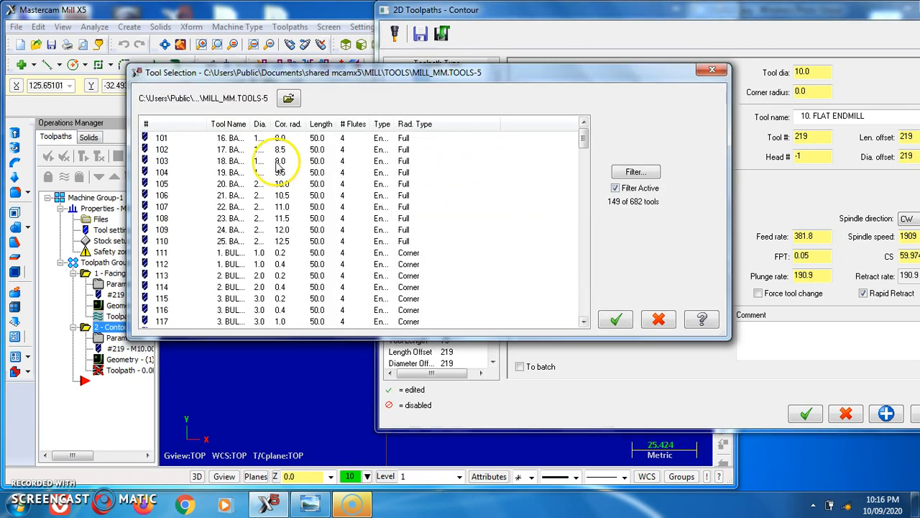
left_click(266, 255)
left_click(616, 320)
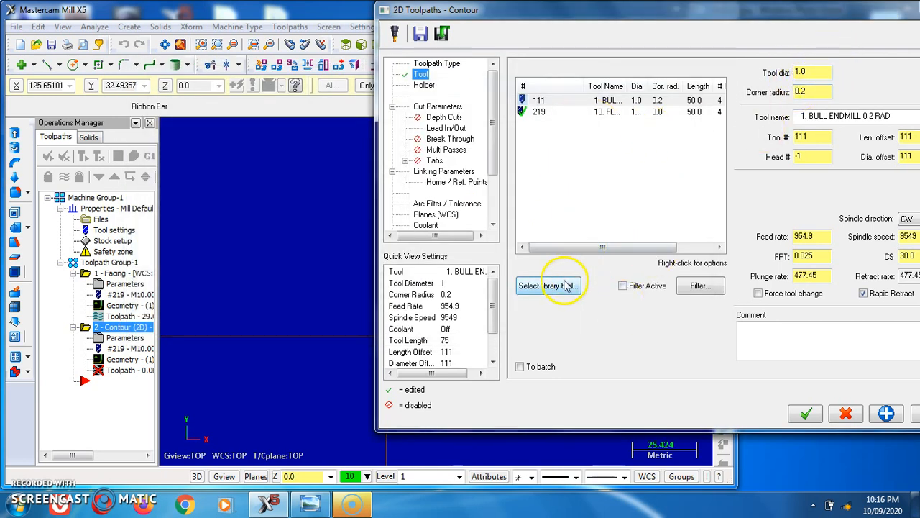
Set the contour's compensation direction to Right and enable depth cuts with a max rough step of 2.
left_click(445, 106)
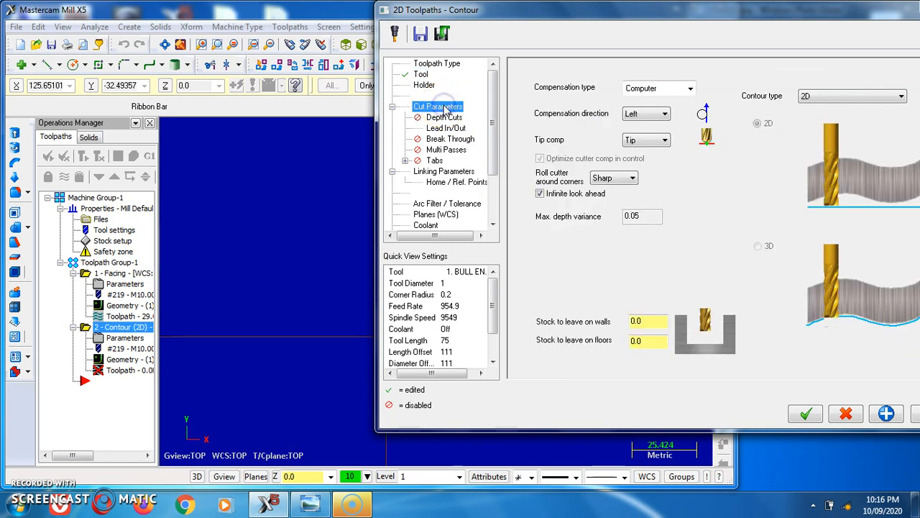
left_click(650, 115)
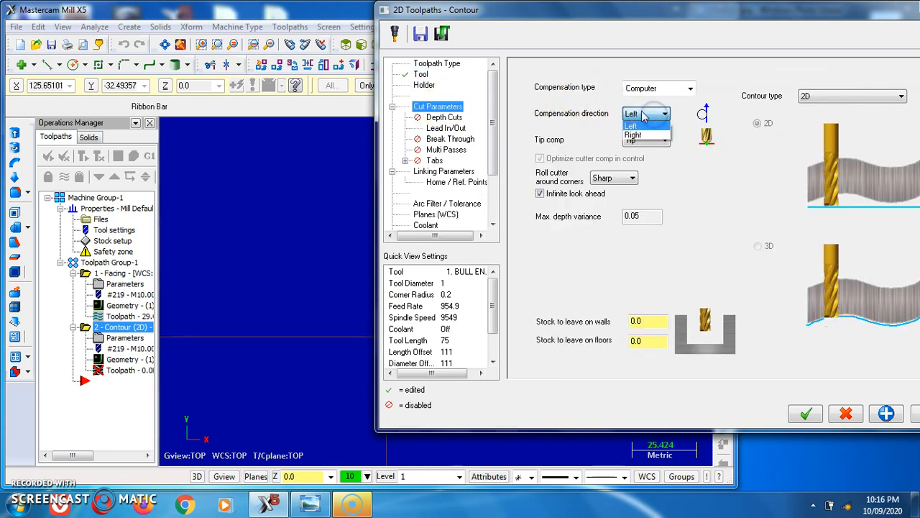
left_click(634, 135)
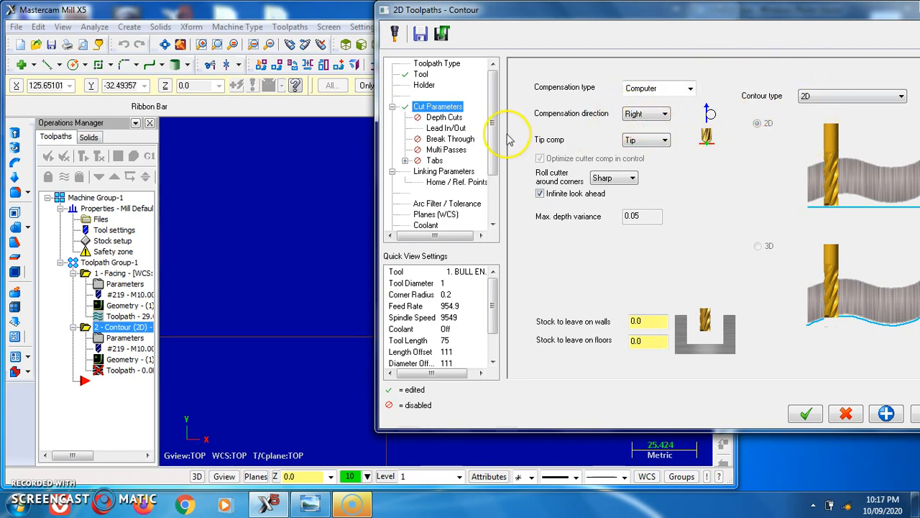
left_click(445, 118)
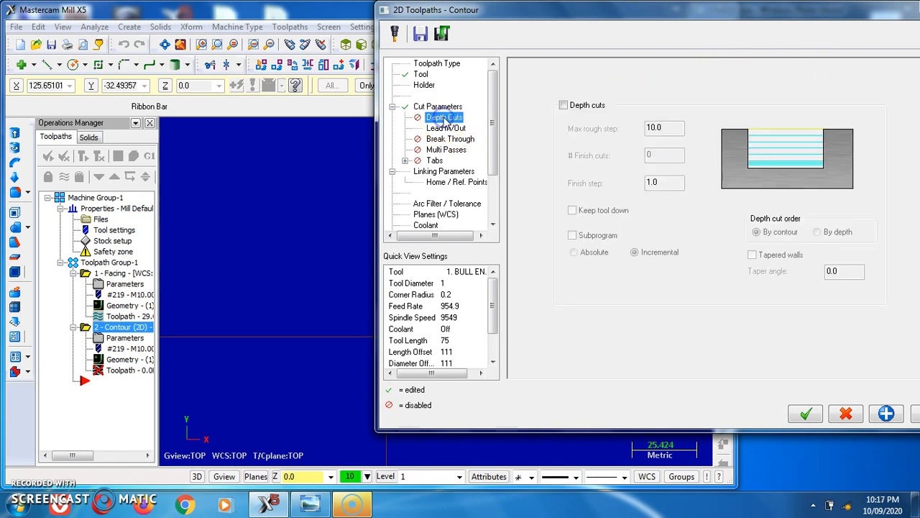
left_click(569, 105)
left_click_drag(668, 127, 635, 132)
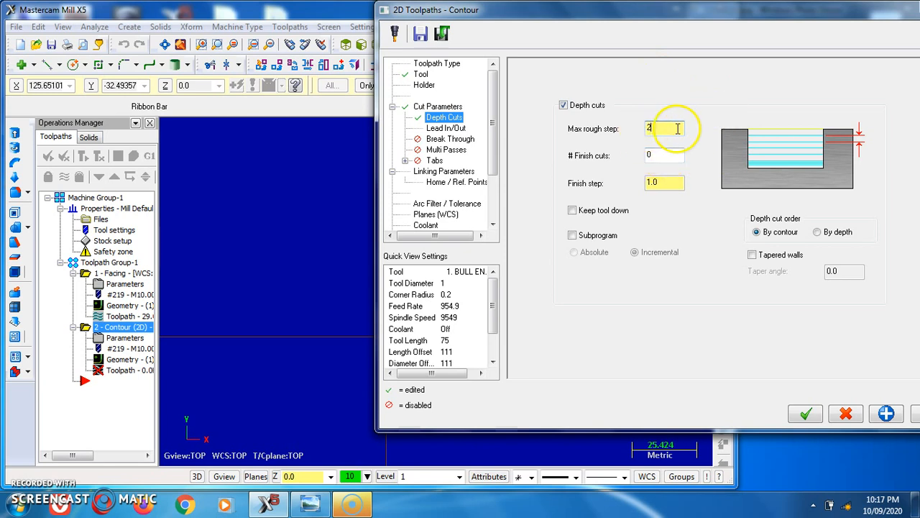
Enable break through, multi passes and tabs for the contour operation, keeping their default values.
left_click(448, 139)
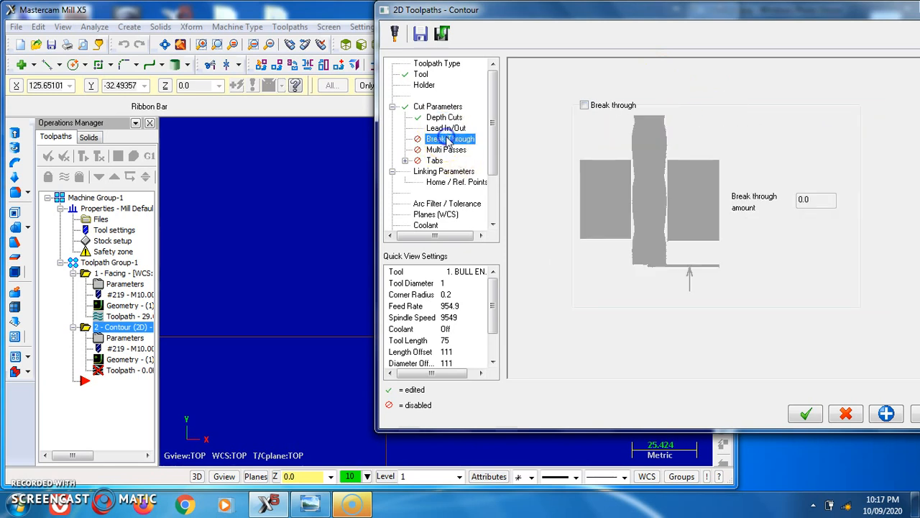
left_click(584, 105)
left_click(440, 150)
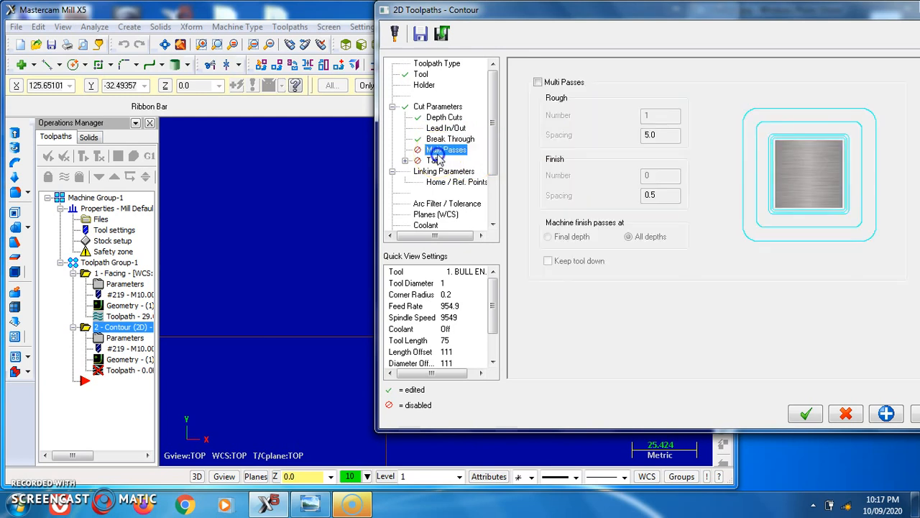
left_click(538, 83)
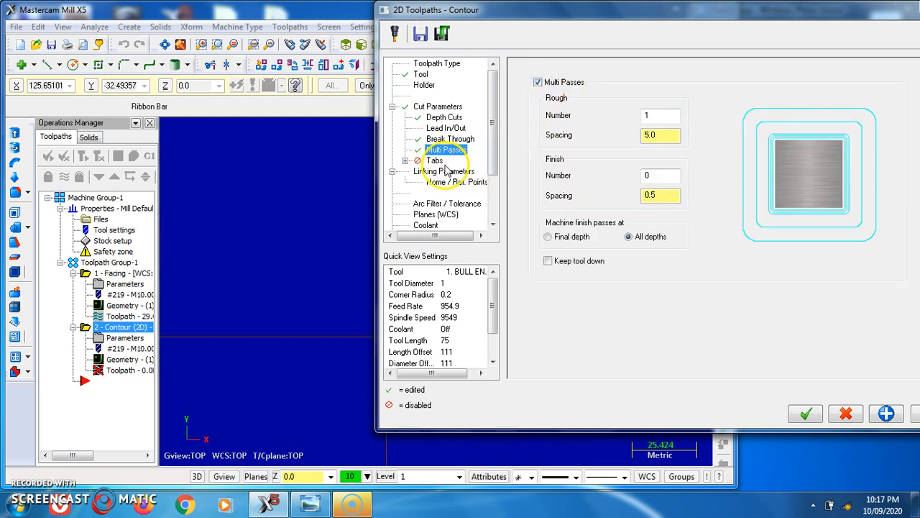
left_click(435, 161)
left_click(525, 70)
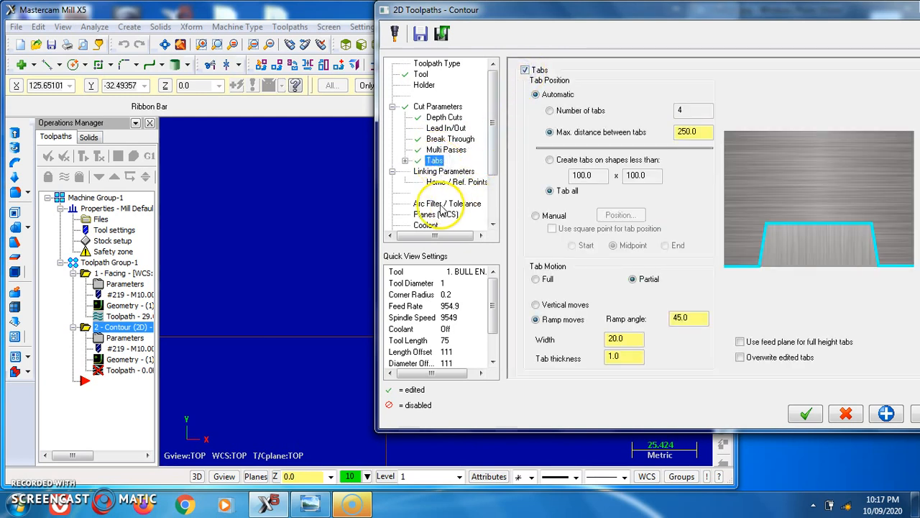
Set the contour's incremental depth to -10 in the linking parameters and generate the toolpath.
left_click(435, 172)
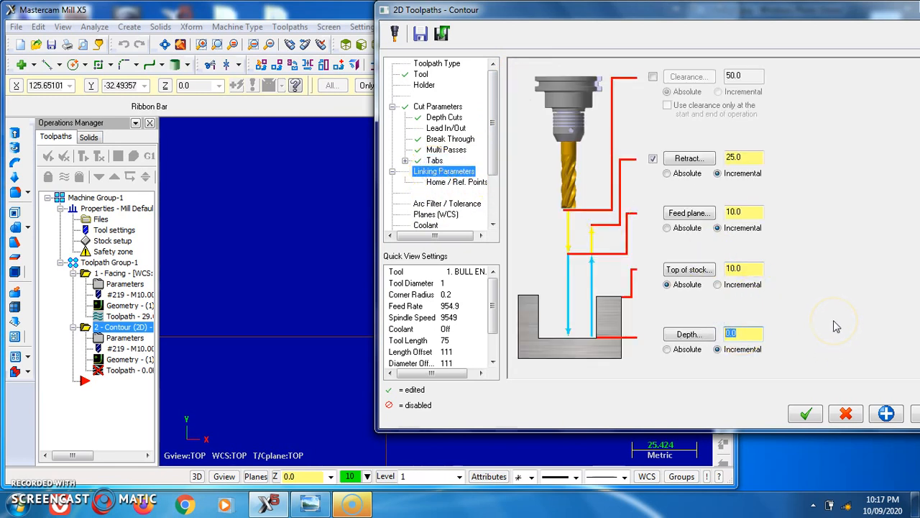
type("-10")
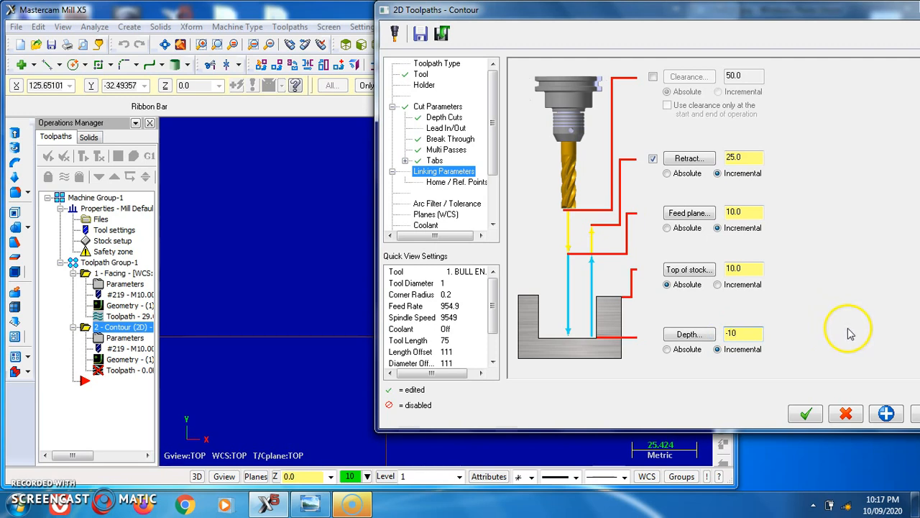
left_click(806, 414)
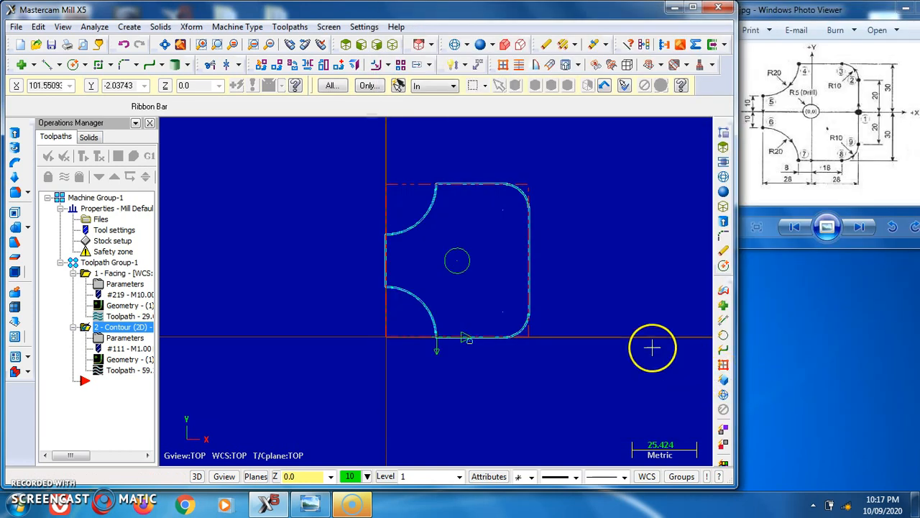
Inspect the contour passes from an angle, set the contour's depth to -60 and regenerate the operation.
middle_click_drag(620, 330, 600, 246)
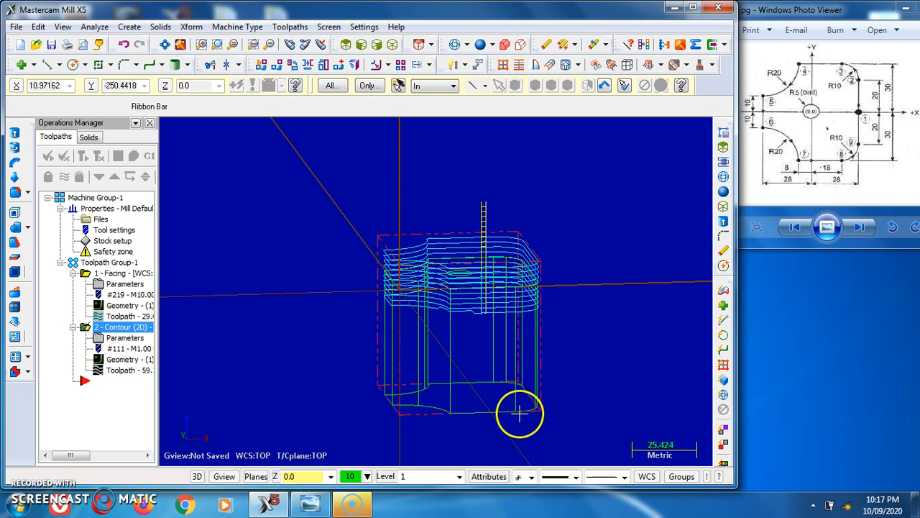
double_click(124, 338)
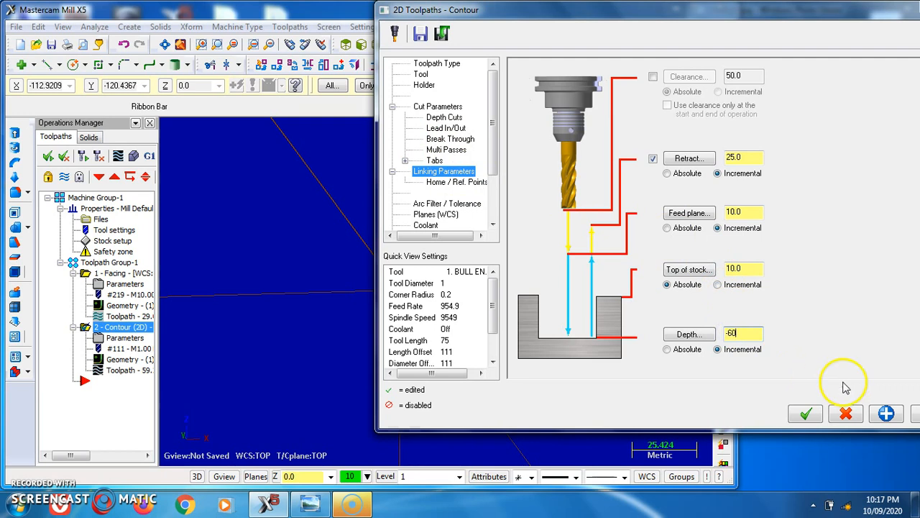
left_click(812, 414)
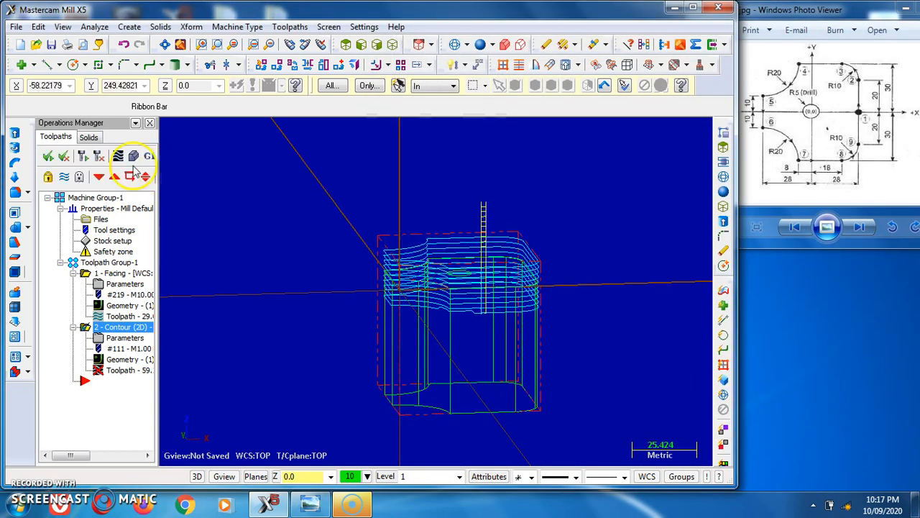
left_click(82, 157)
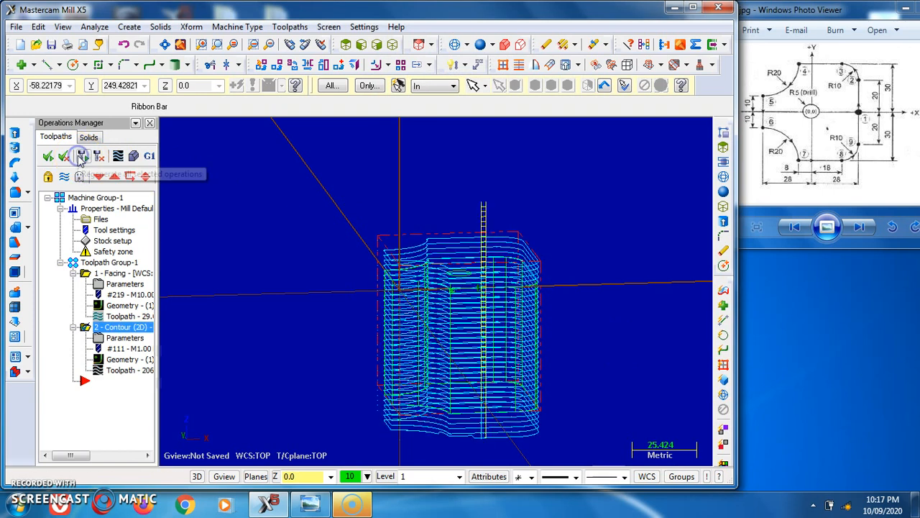
Run the Verify simulation of the contour operation, inspect the cut stock from several angles and close the verification.
left_click(133, 159)
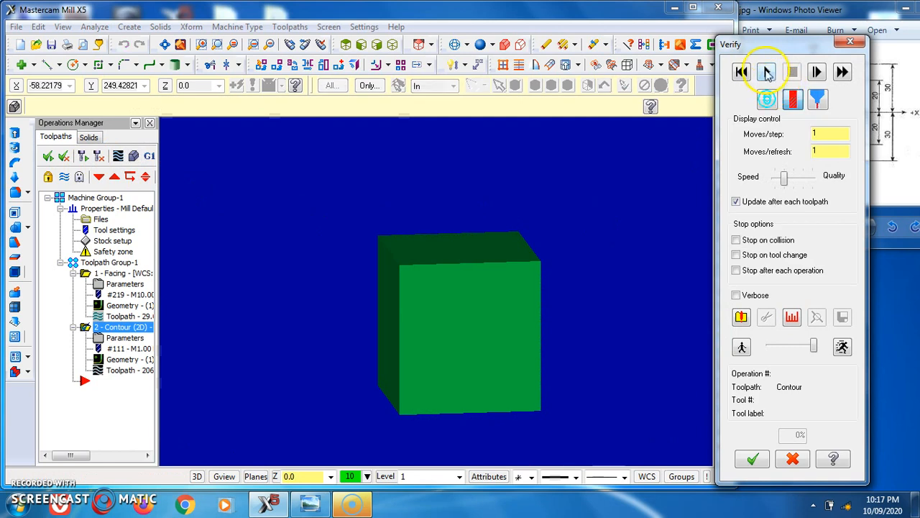
left_click(768, 72)
middle_click_drag(629, 167, 626, 208)
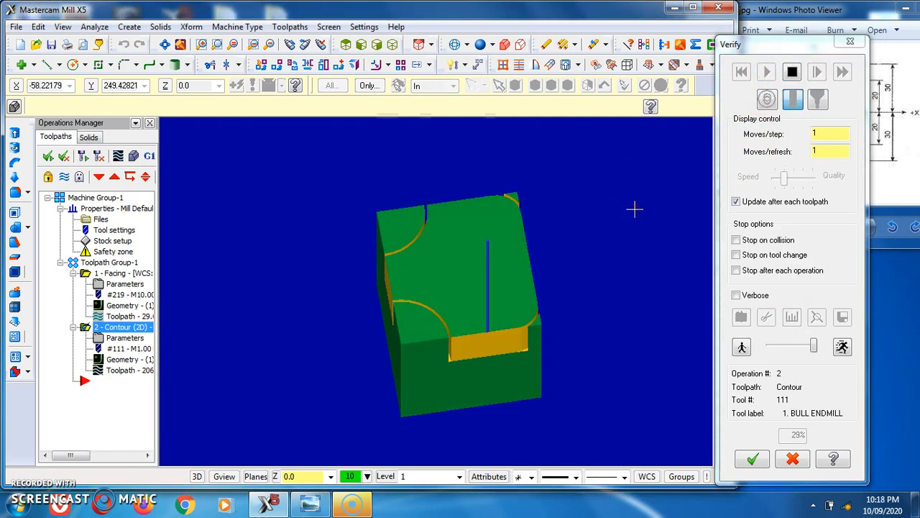
left_click(601, 199)
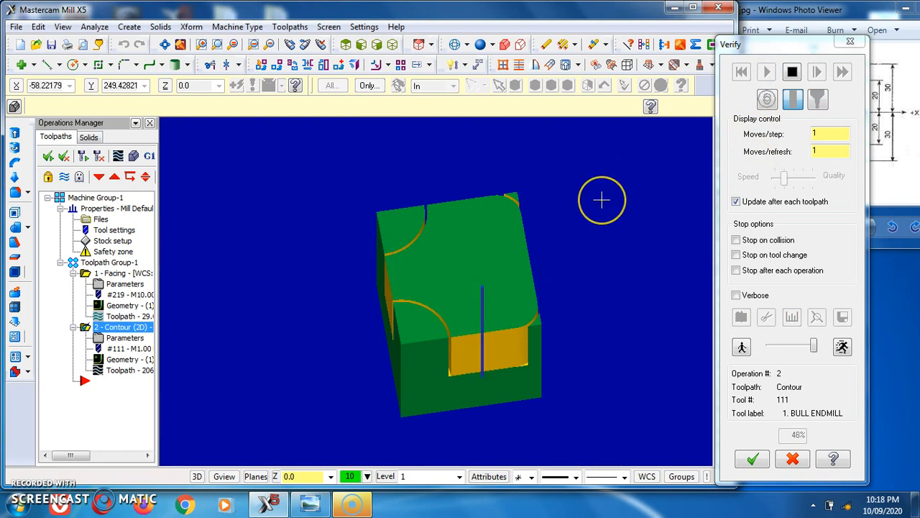
middle_click_drag(581, 178, 576, 206)
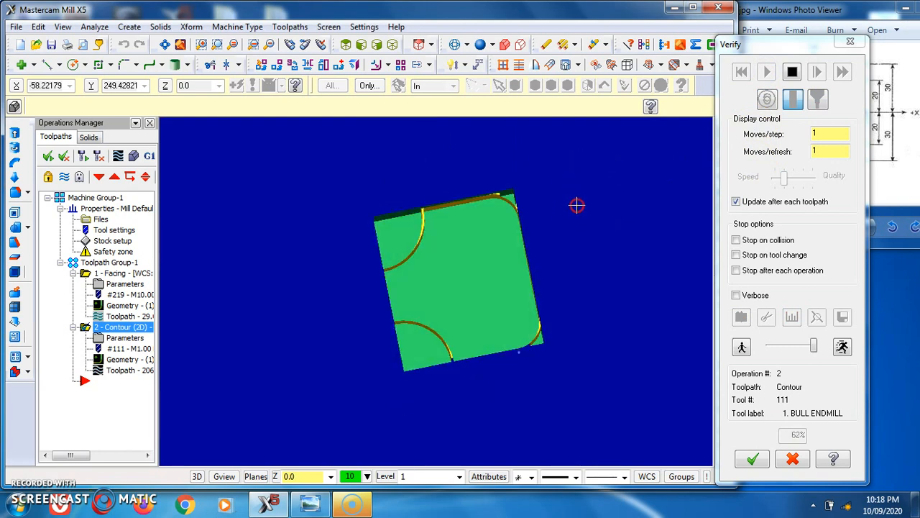
middle_click_drag(585, 266, 584, 234)
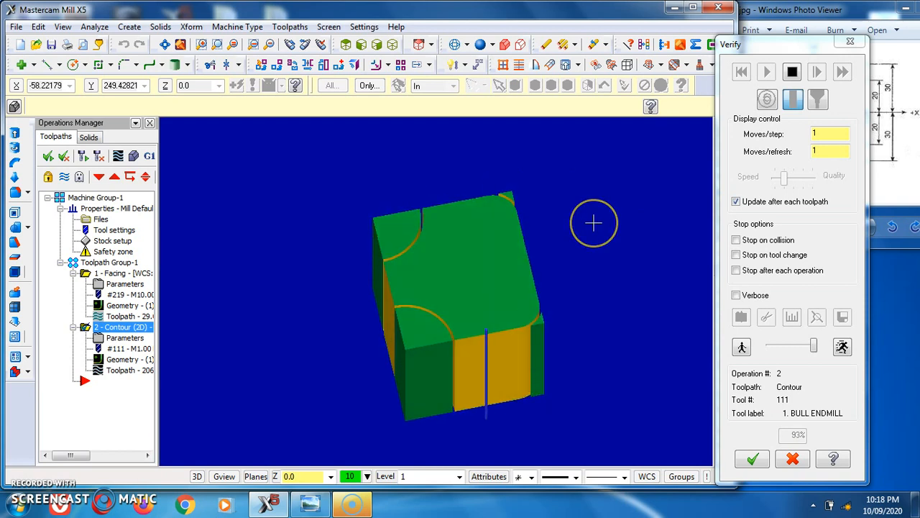
mouse_move(589, 211)
middle_mouse_down()
mouse_move(583, 246)
mouse_move(592, 208)
middle_mouse_up()
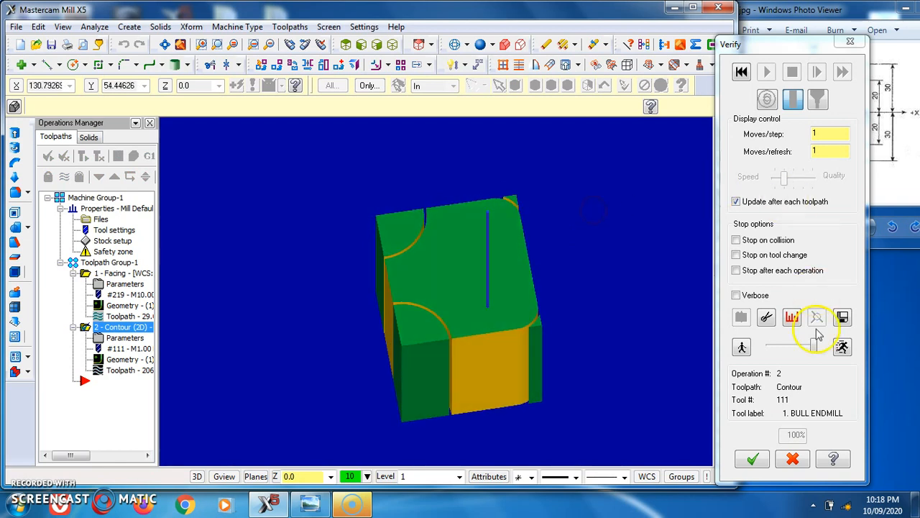
left_click(759, 458)
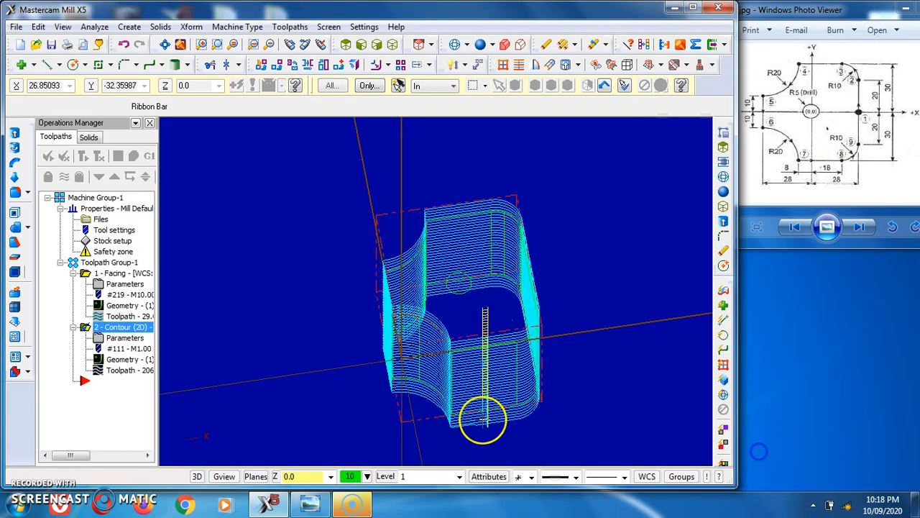
Replace the contour operation's tool with library tool 176, the 20 mm bull endmill with 3 mm corner radius, and regenerate the toolpath.
left_click(130, 338)
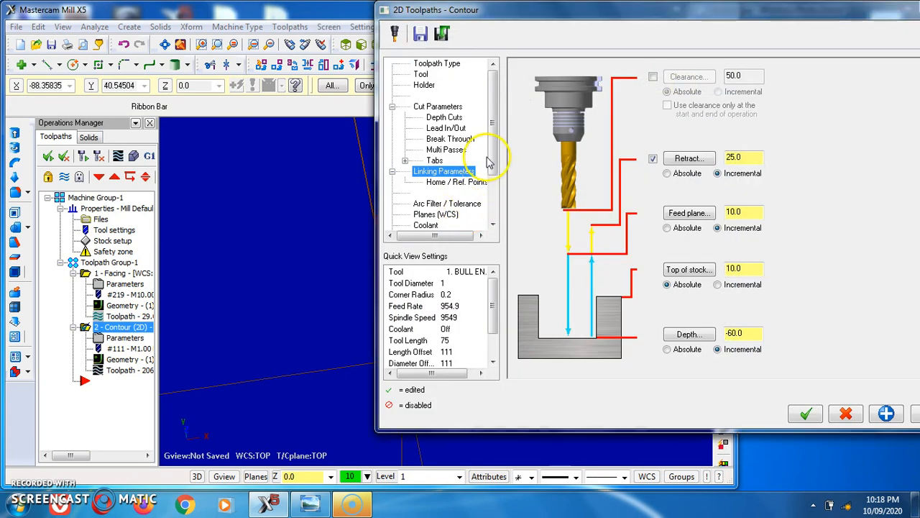
left_click(424, 74)
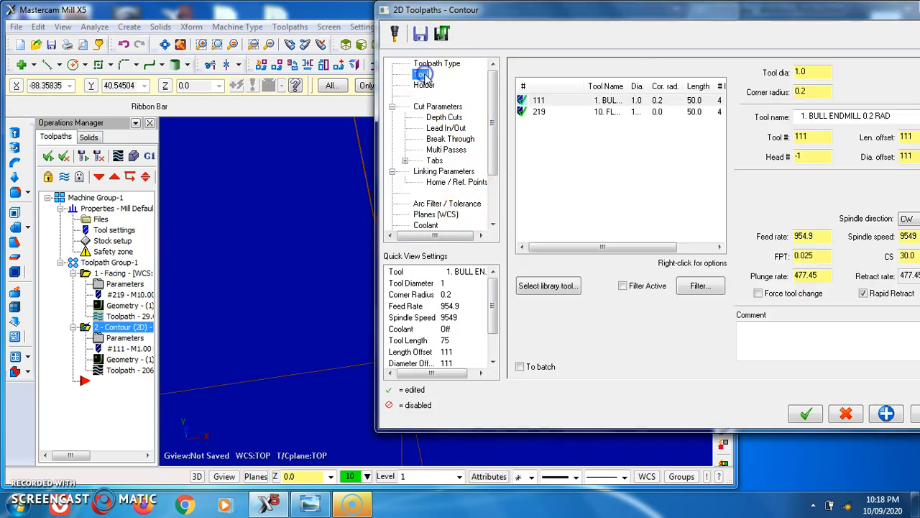
left_click(546, 284)
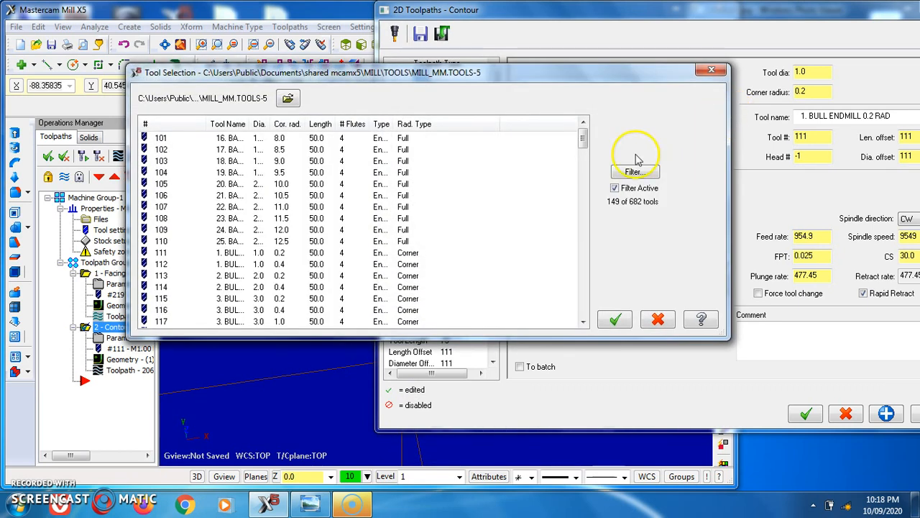
left_click_drag(583, 140, 584, 226)
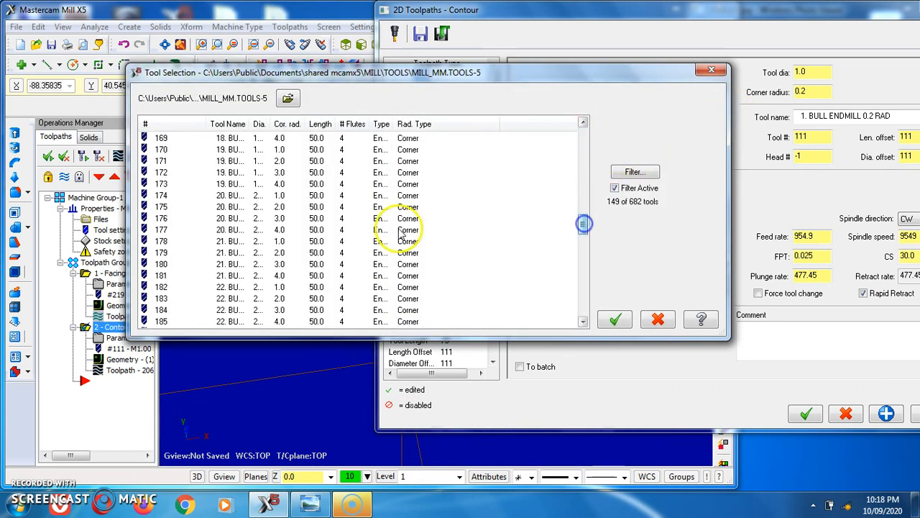
left_click(266, 220)
left_click(615, 320)
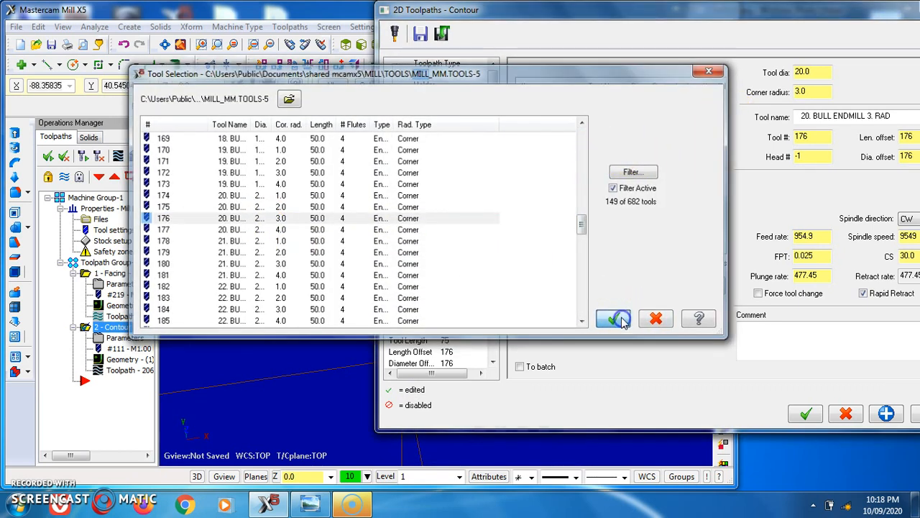
left_click(807, 414)
left_click(83, 156)
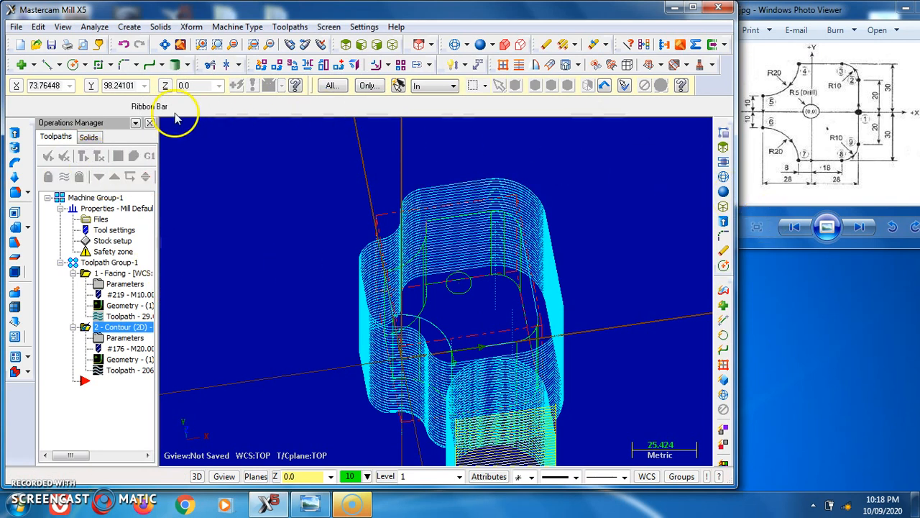
Run the Verify simulation of the contour operation with the new tool, inspect the cut stock and close the verification.
left_click(134, 155)
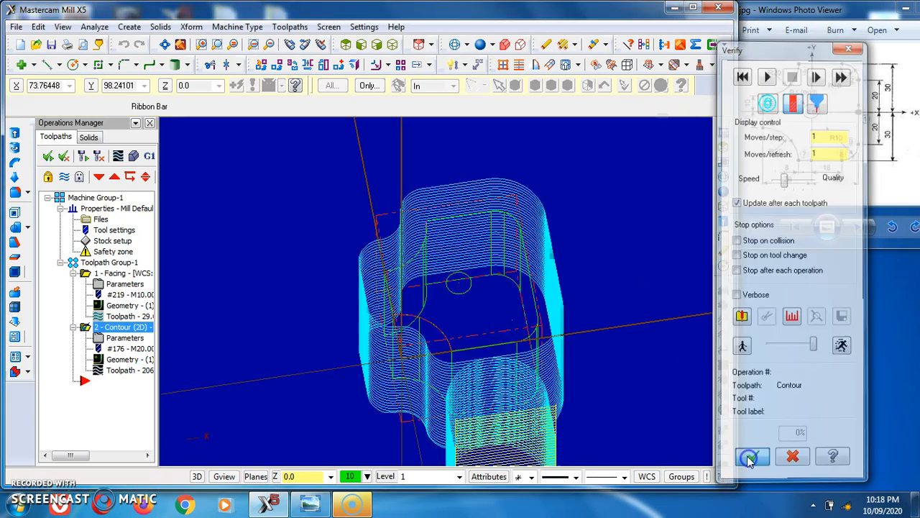
left_click(752, 460)
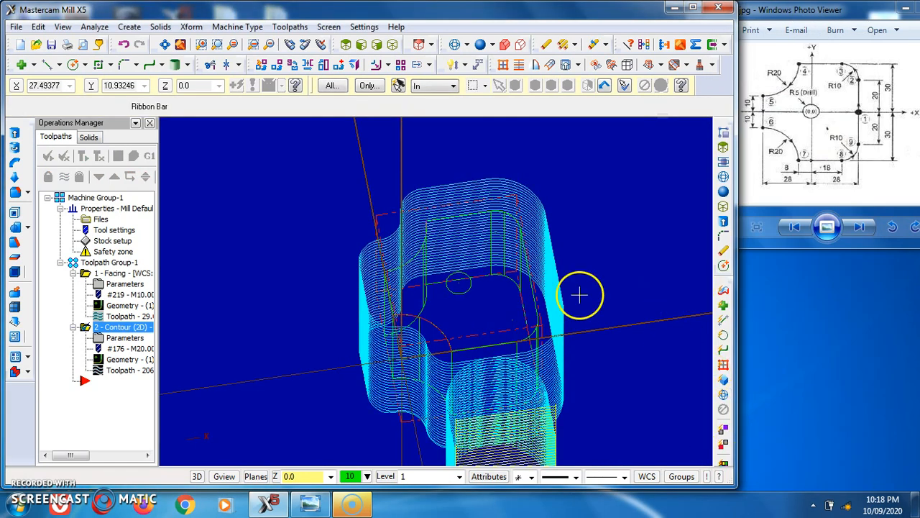
left_click(123, 328)
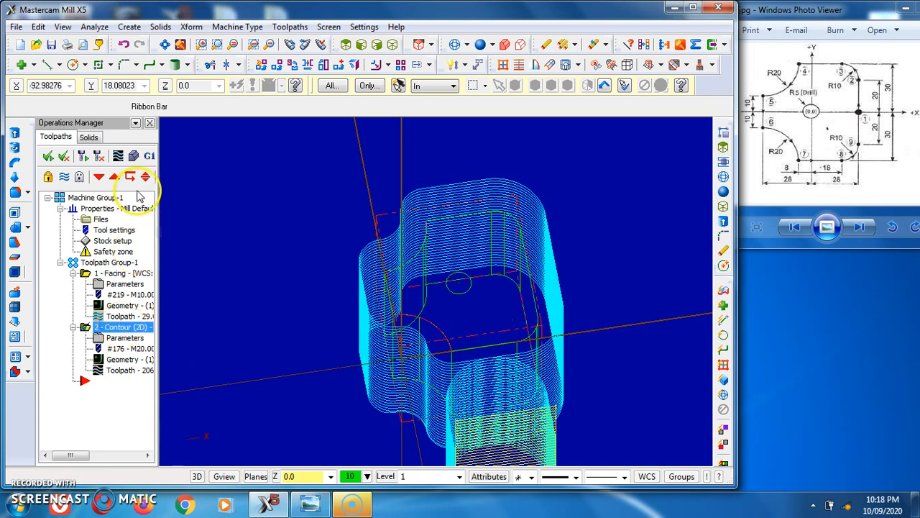
left_click(133, 157)
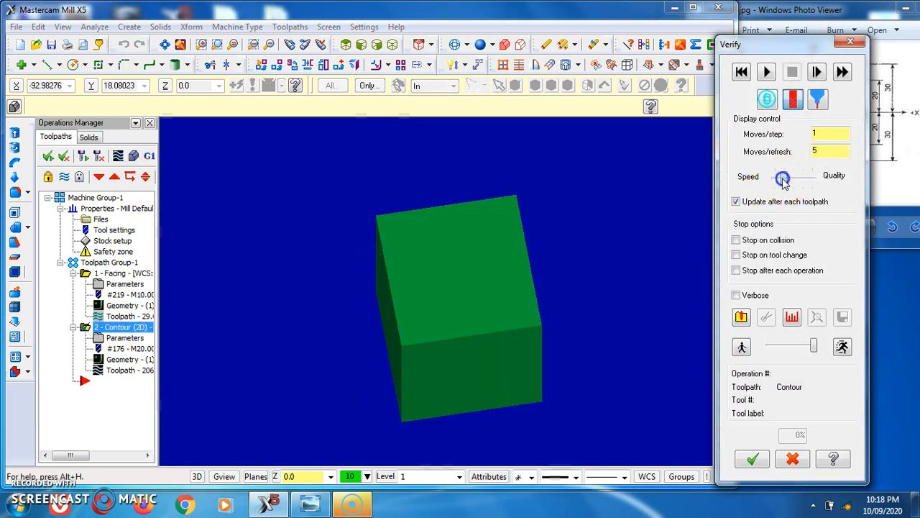
left_click(766, 72)
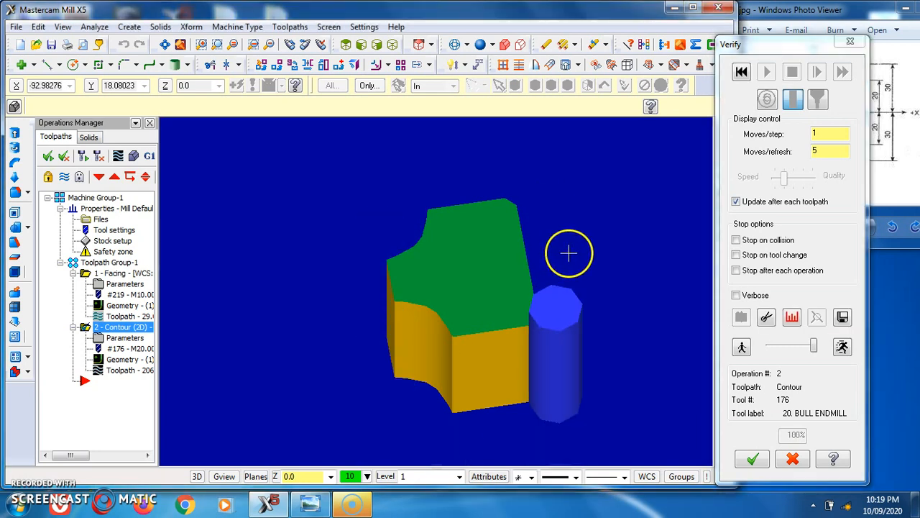
middle_click_drag(517, 254, 565, 249)
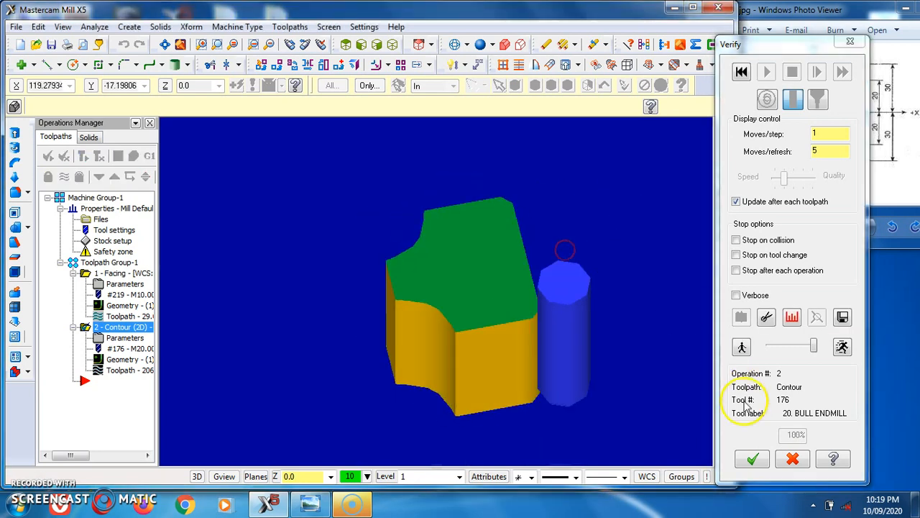
left_click(751, 459)
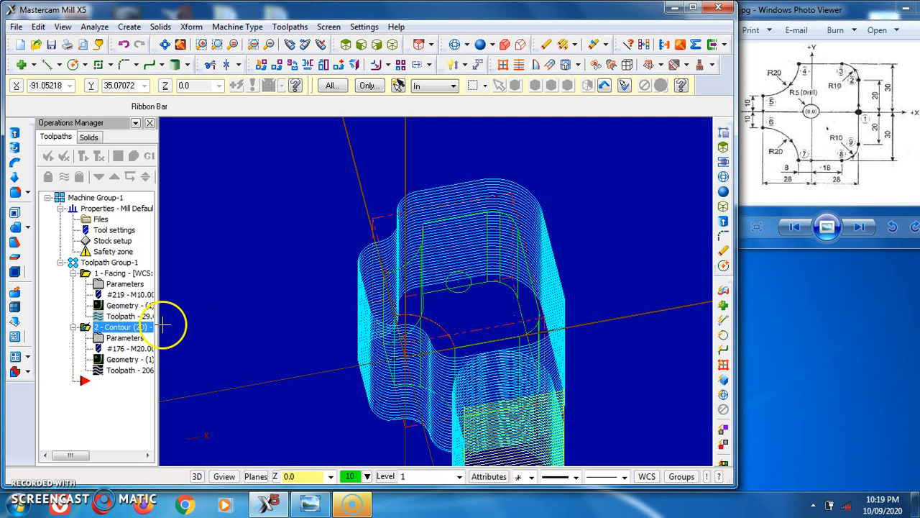
Hide the contour toolpath display and start a drill toolpath with the centre of the plate's hole as the drill point.
left_click(63, 177)
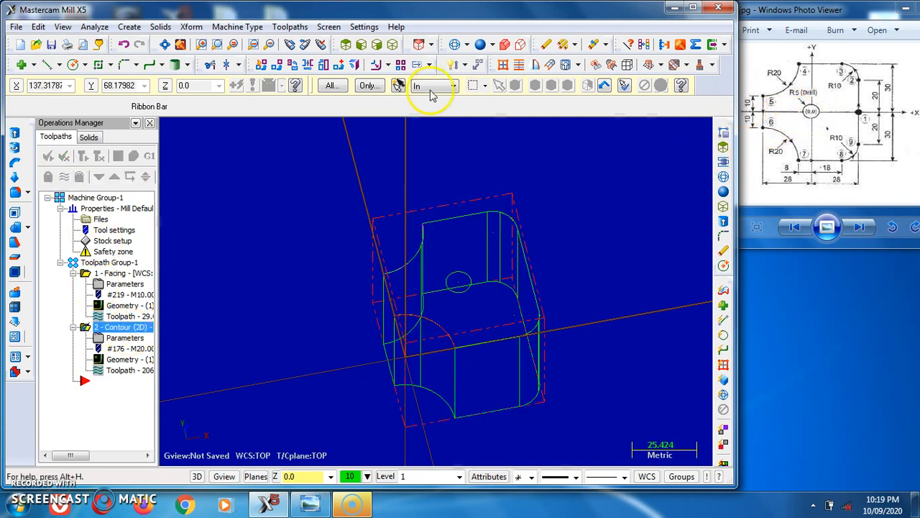
left_click(289, 27)
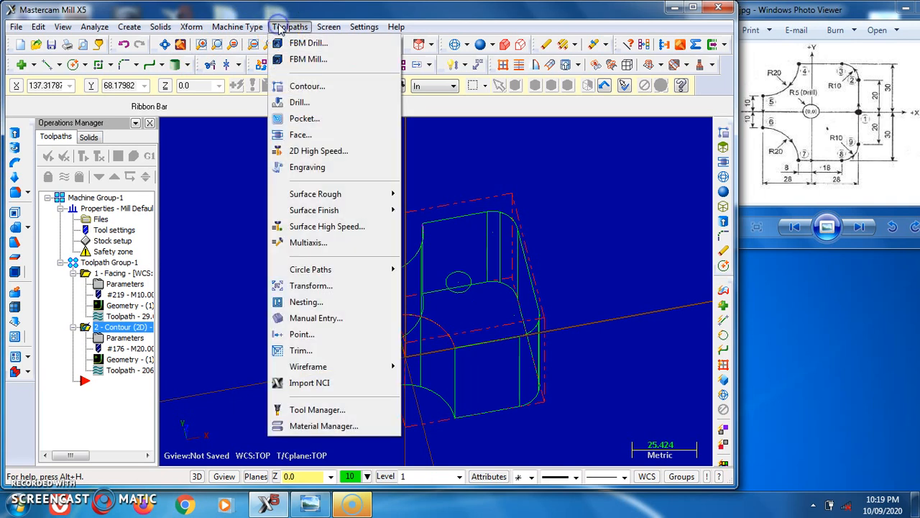
left_click(296, 101)
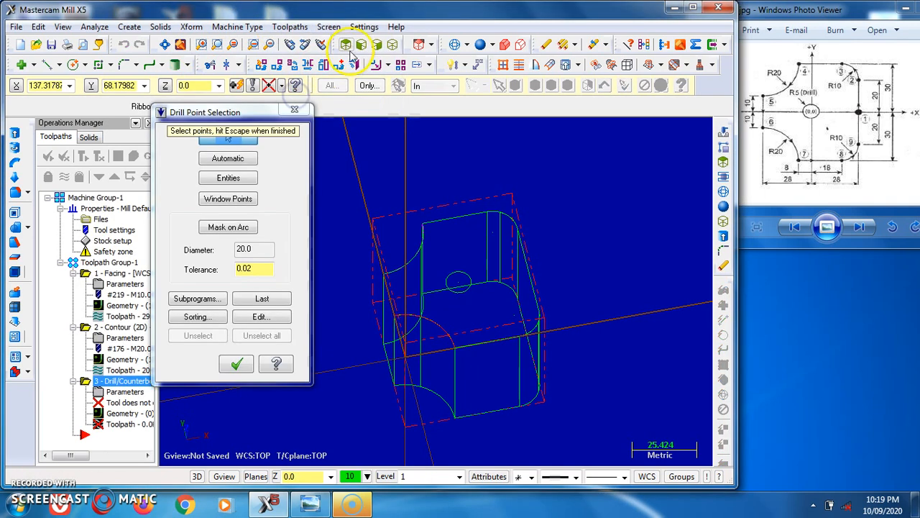
left_click(350, 44)
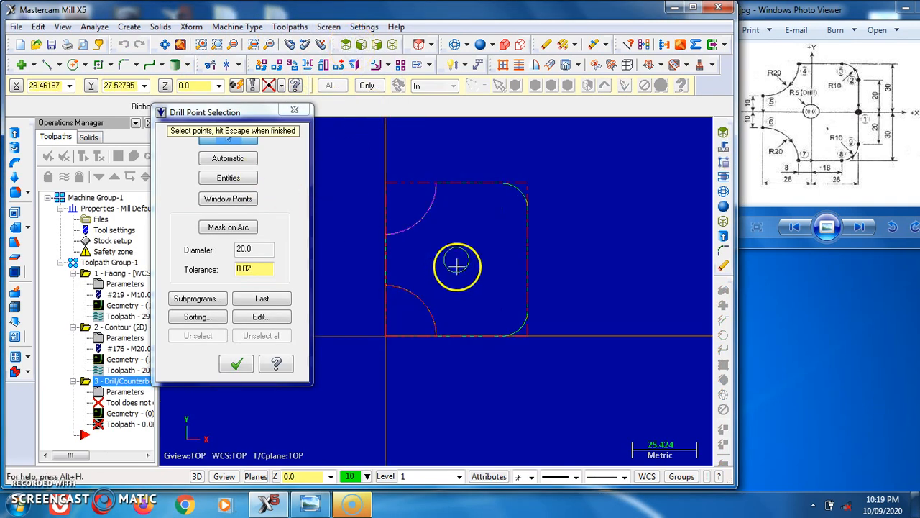
left_click(237, 365)
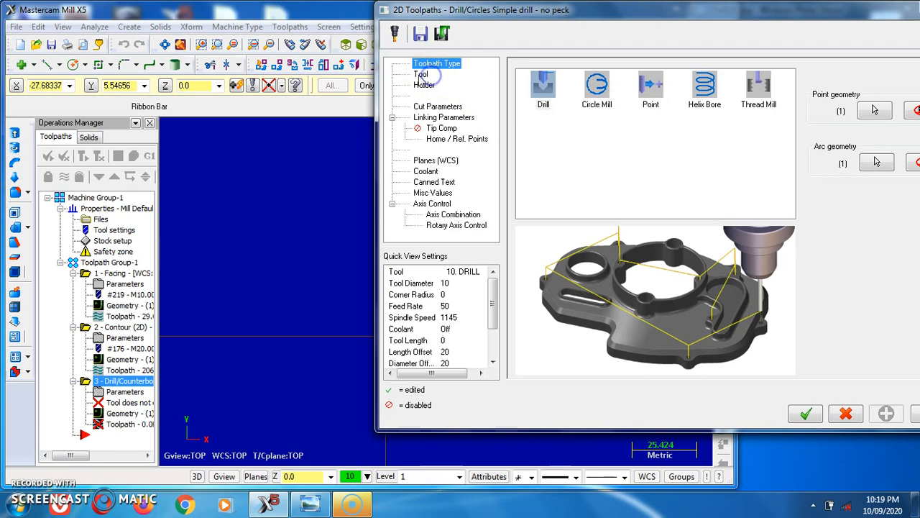
Assign library tool 110, the 10 mm drill, to the drill operation.
left_click(424, 75)
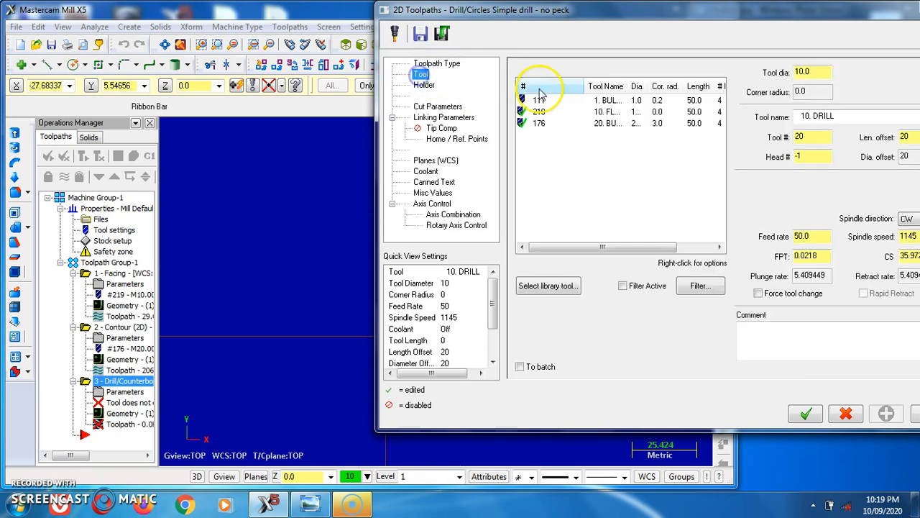
left_click_drag(752, 18, 697, 27)
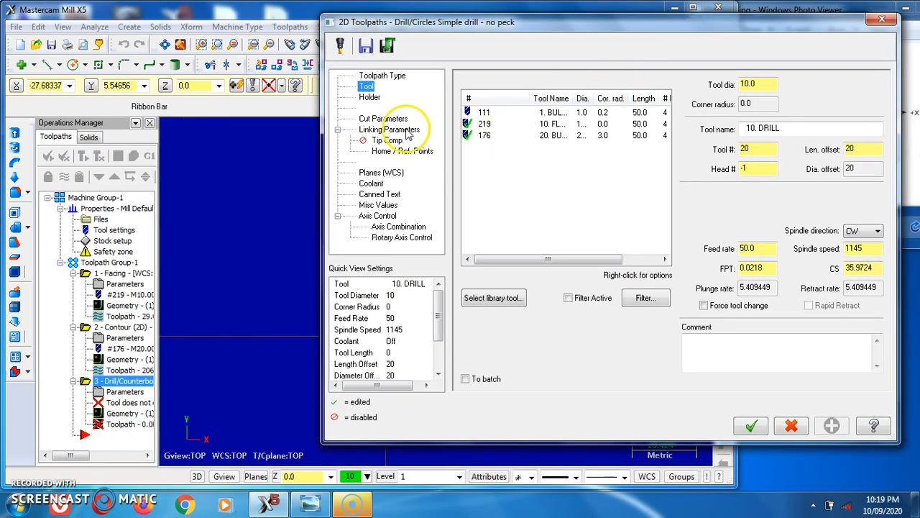
left_click(507, 297)
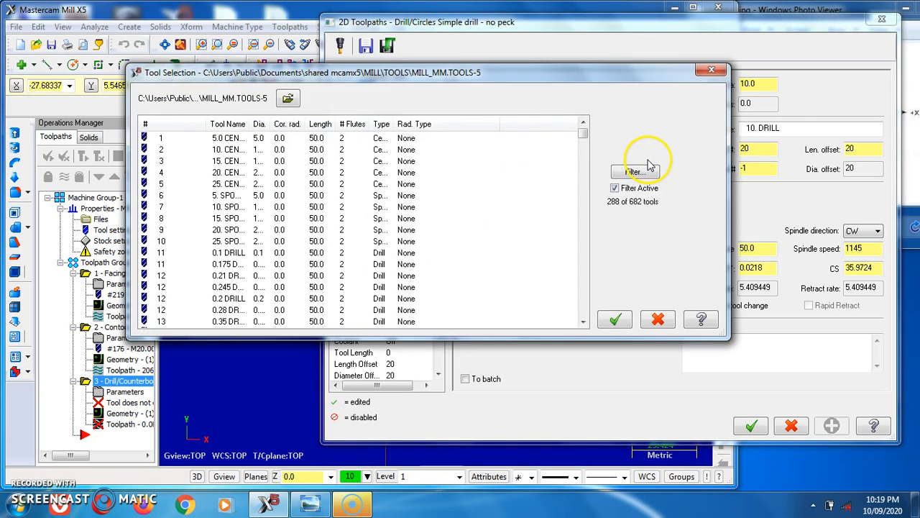
left_click_drag(581, 141, 583, 220)
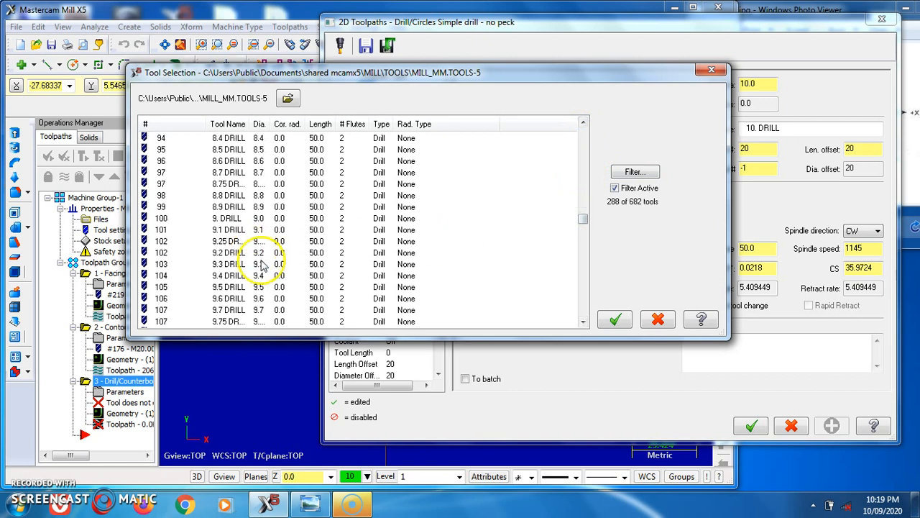
left_click(583, 323)
left_click(583, 323)
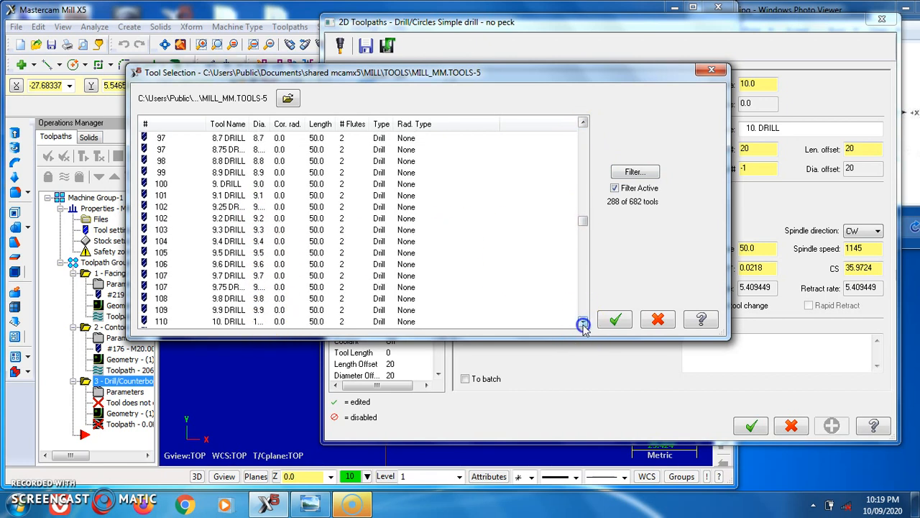
left_click(279, 321)
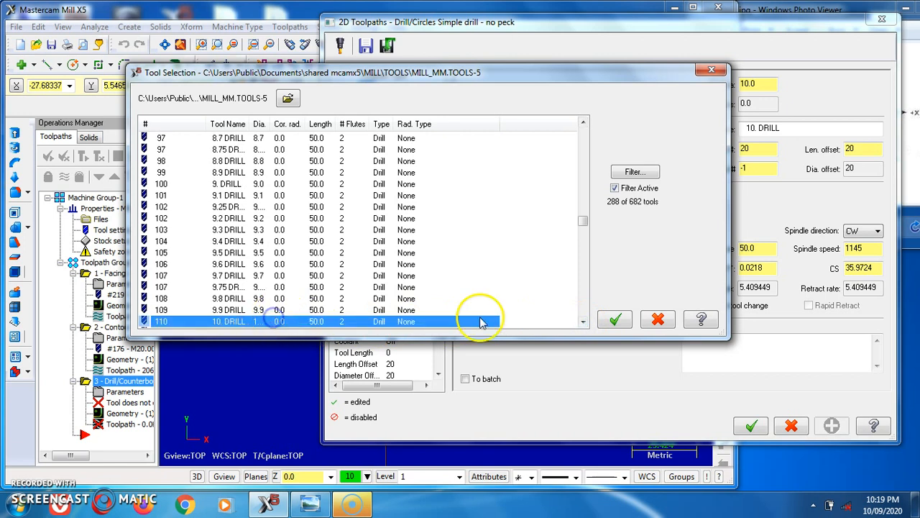
left_click(627, 328)
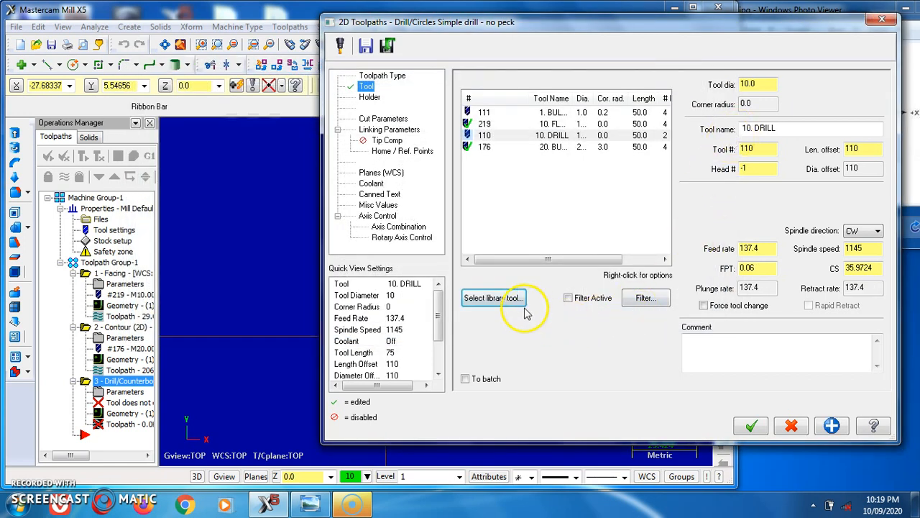
Set the drill's incremental depth to -60, enable tip compensation with its default values and generate the drill toolpath.
left_click(371, 98)
left_click(383, 119)
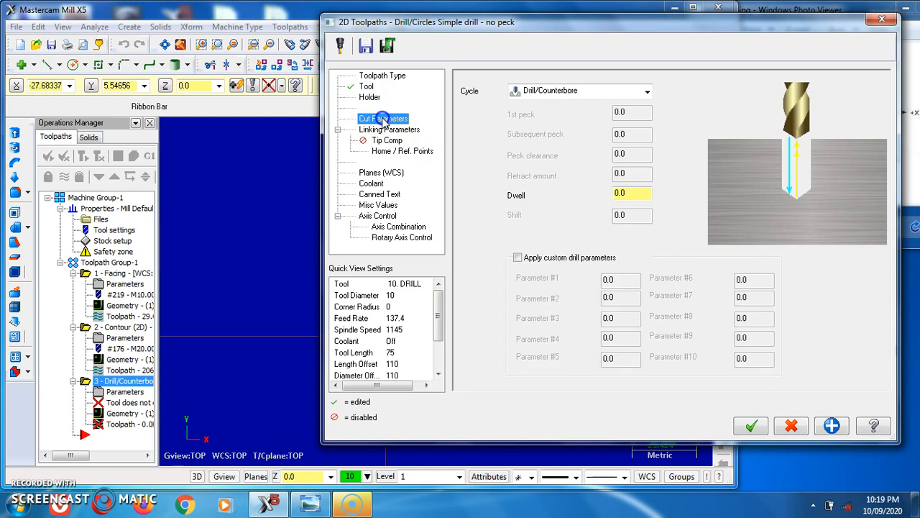
left_click(392, 130)
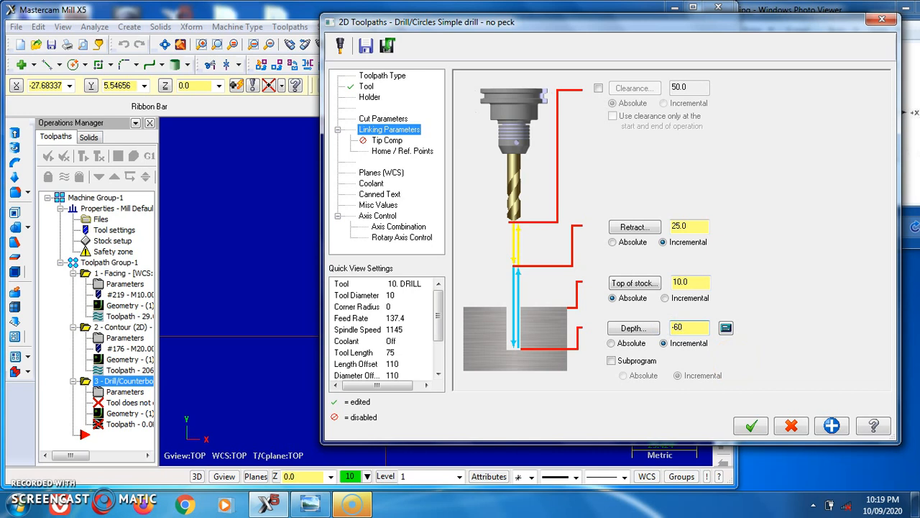
left_click(388, 140)
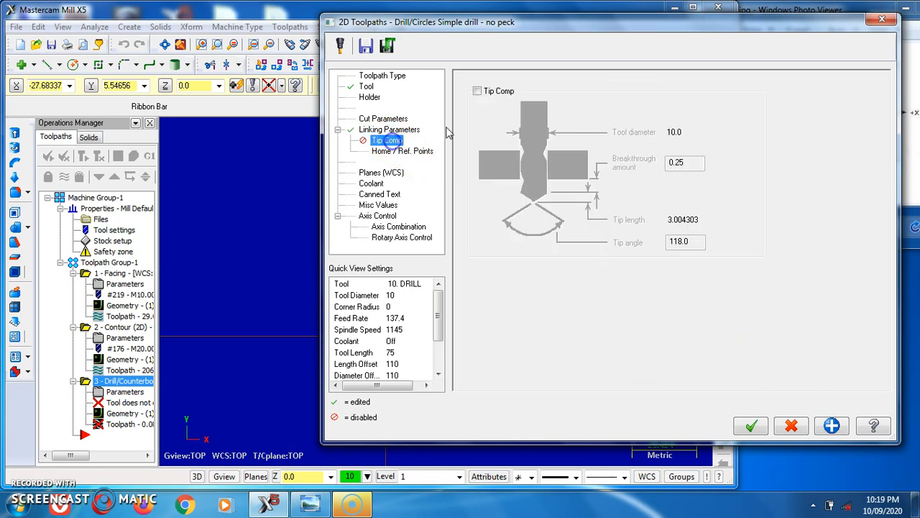
left_click(478, 92)
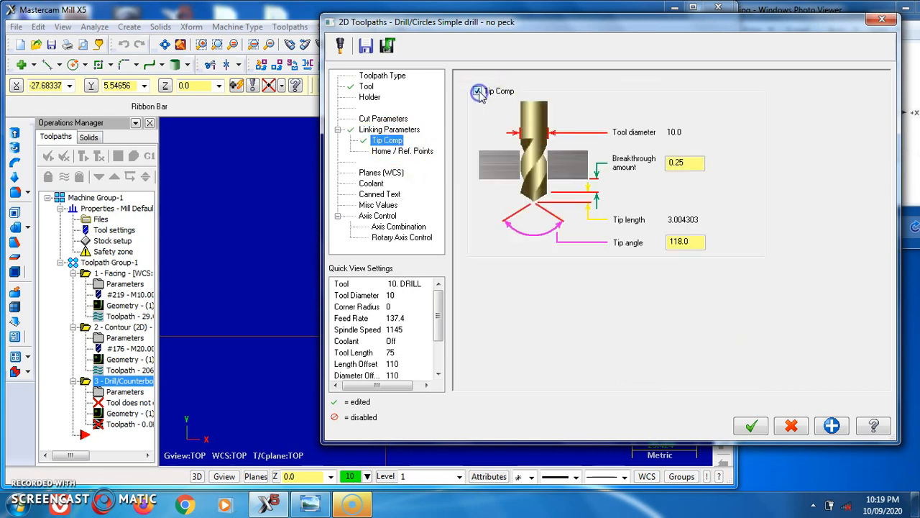
left_click(752, 427)
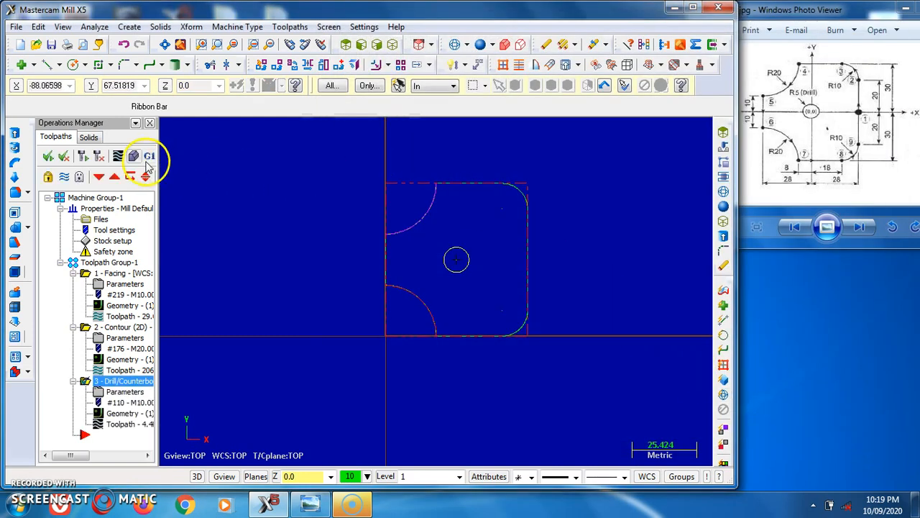
Run the Verify simulation of the drill operation alone, inspect the stock from an angle and close the verification.
left_click(135, 157)
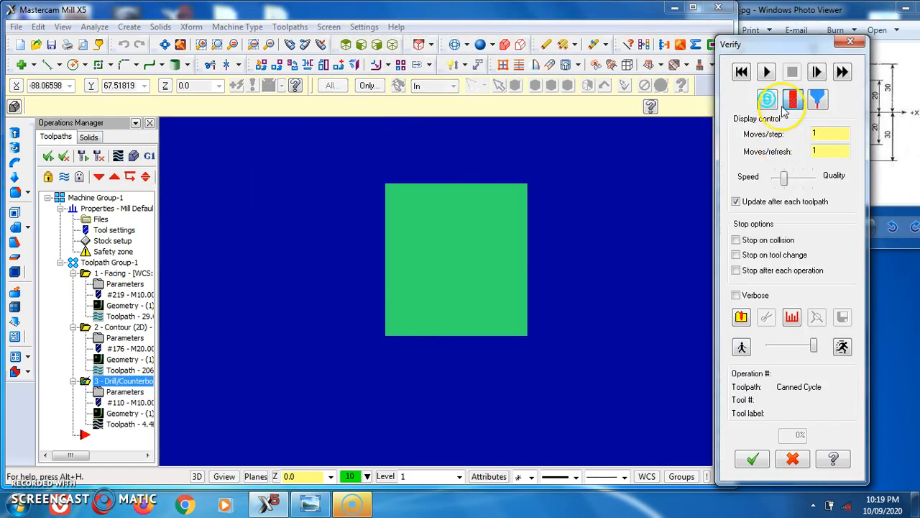
left_click(767, 74)
middle_click_drag(629, 232, 583, 217)
left_click(755, 460)
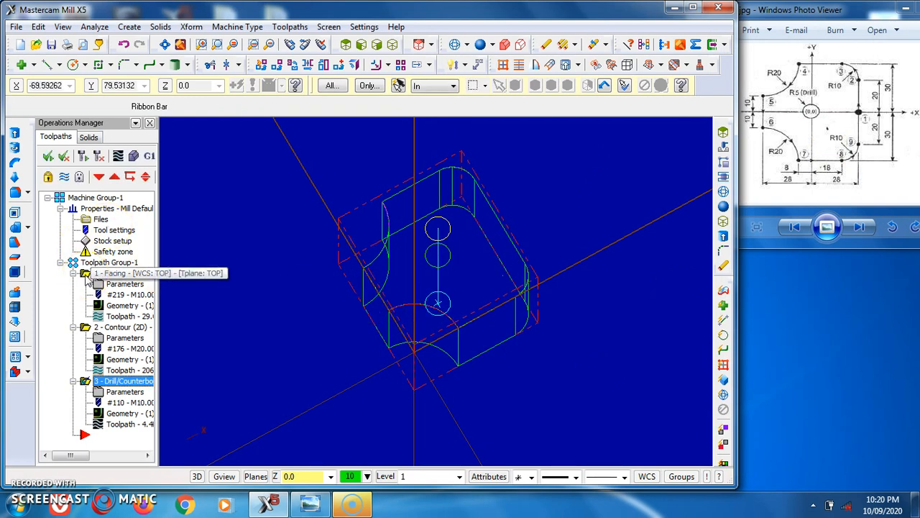
Run the Verify simulation of the facing, contour and drill operations together, inspect the machined part and close the verification.
left_click(85, 327)
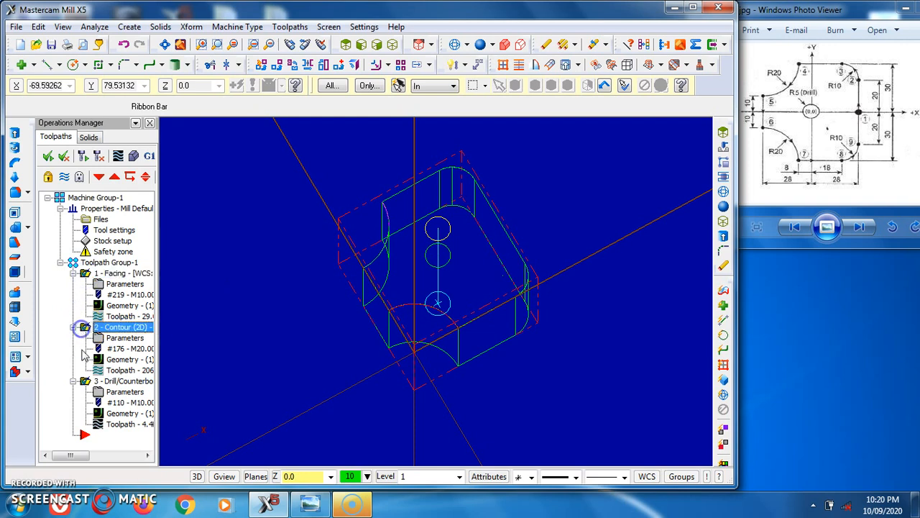
left_click(134, 158)
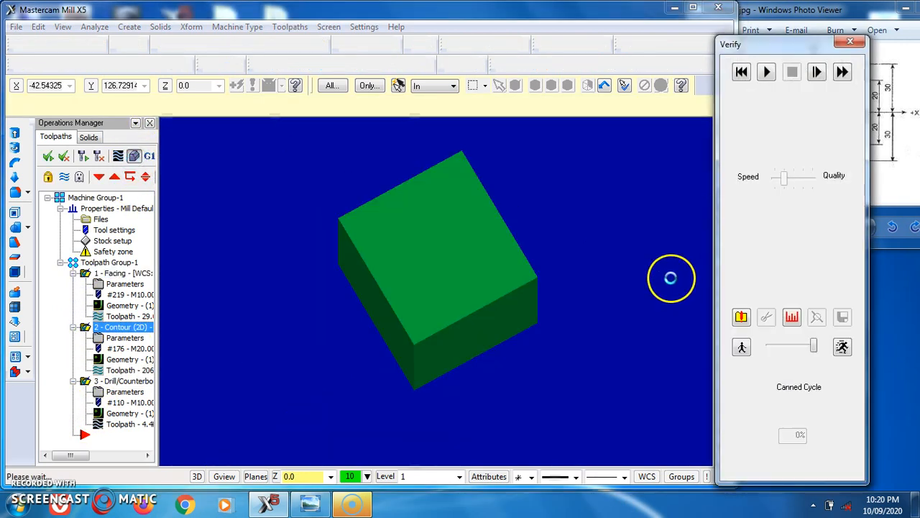
left_click(765, 72)
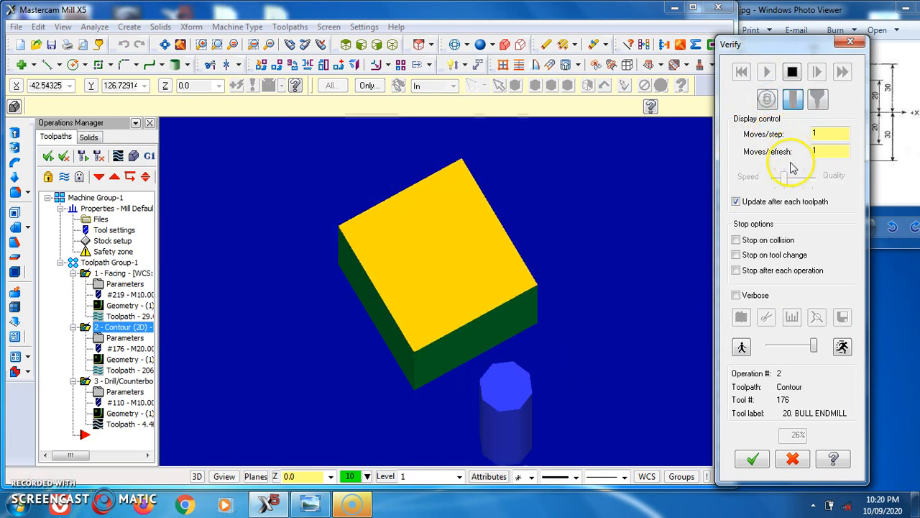
middle_click_drag(632, 246, 606, 211)
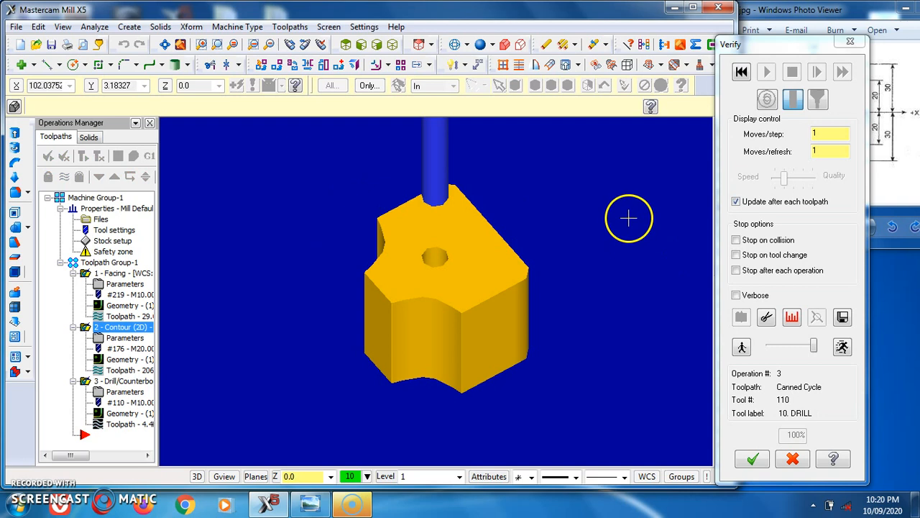
middle_click_drag(627, 217, 617, 235)
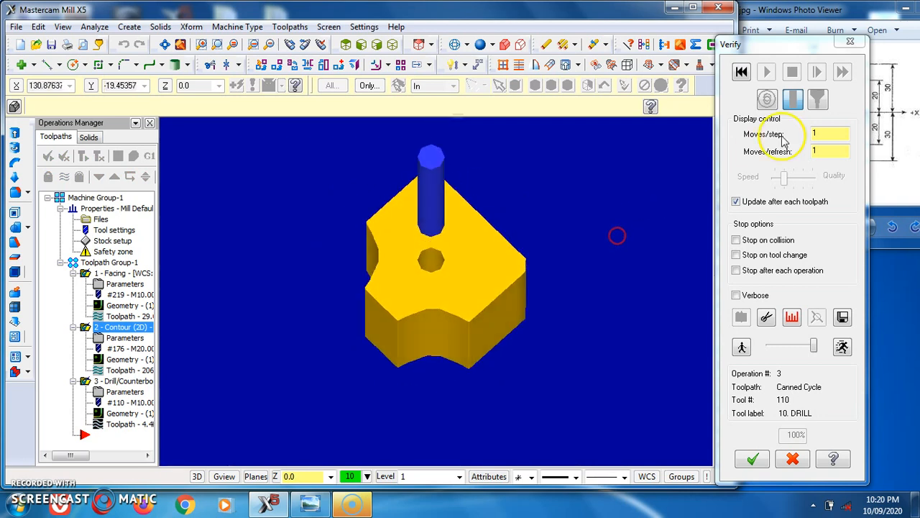
left_click(751, 460)
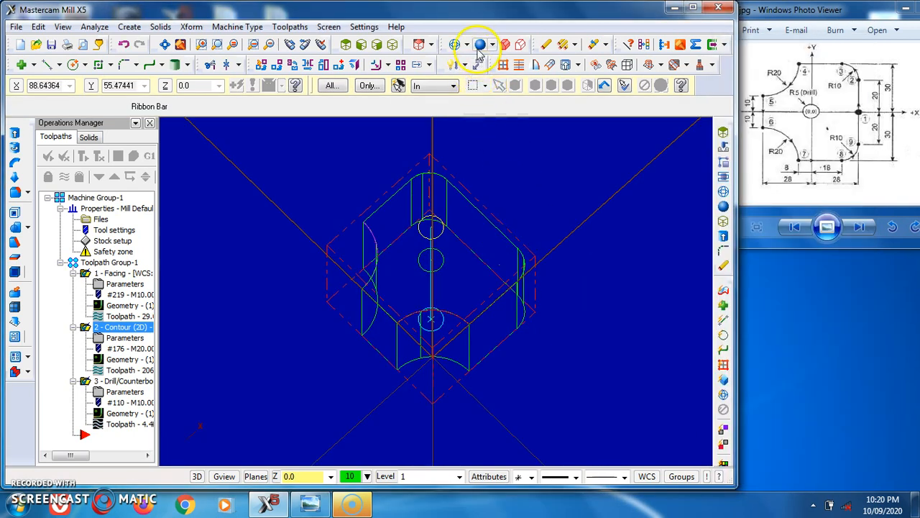
Display the plate model as a shaded solid.
left_click(480, 44)
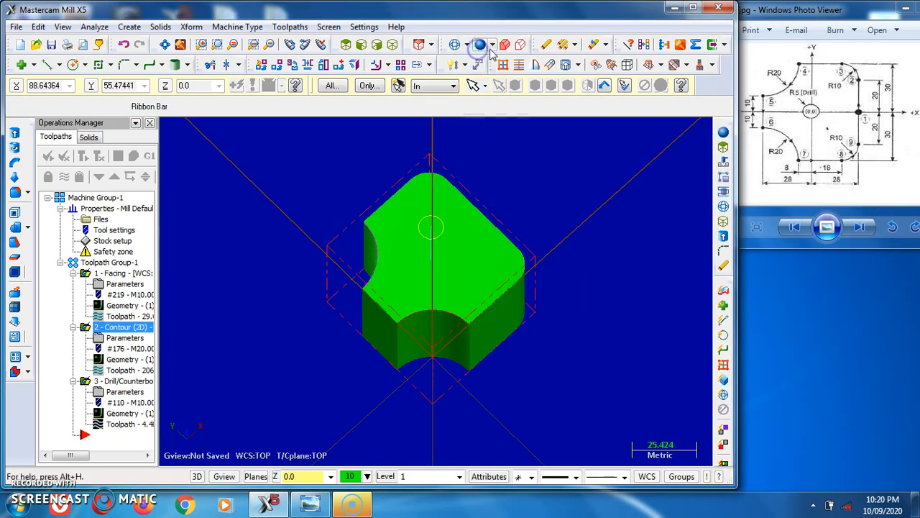
left_click(24, 26)
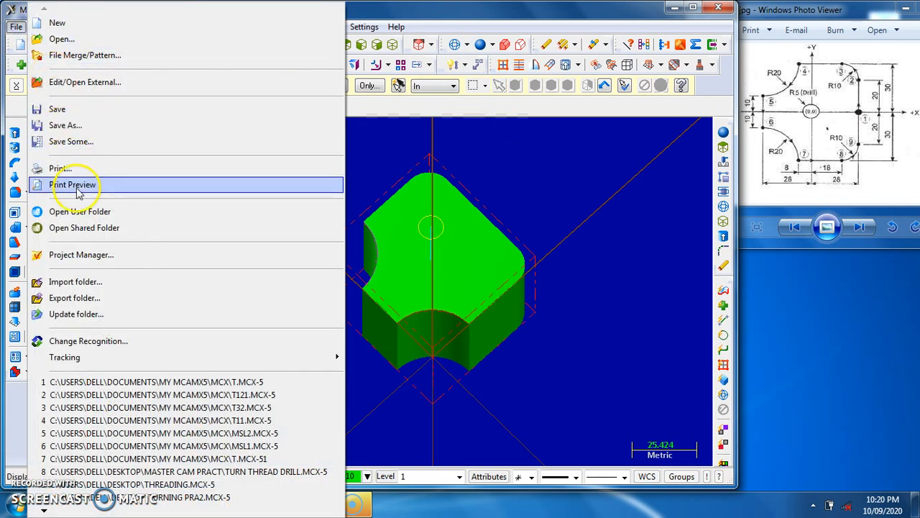
left_click(369, 133)
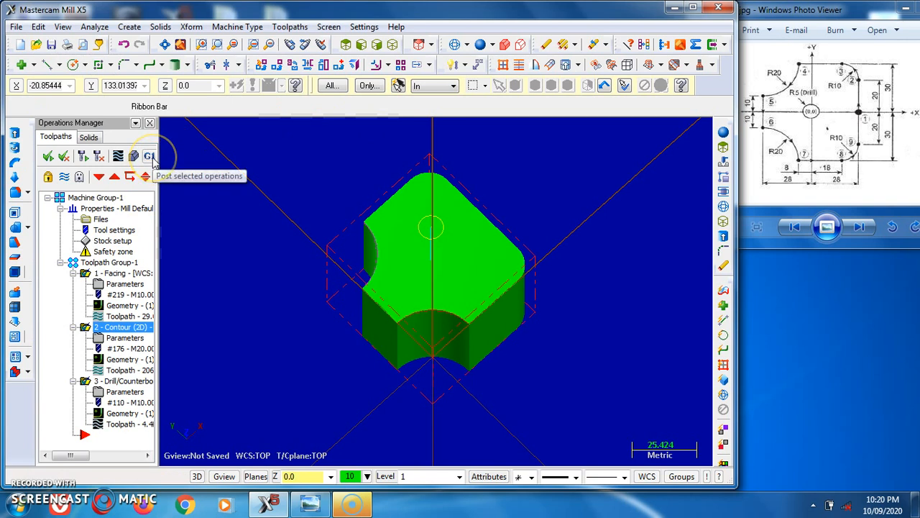
Post the facing, contour and drill operations to an NC file named T.NC1 with the Ask option, dismissing the AutoCAD 2017 installer message.
left_click(151, 157)
left_click(286, 224)
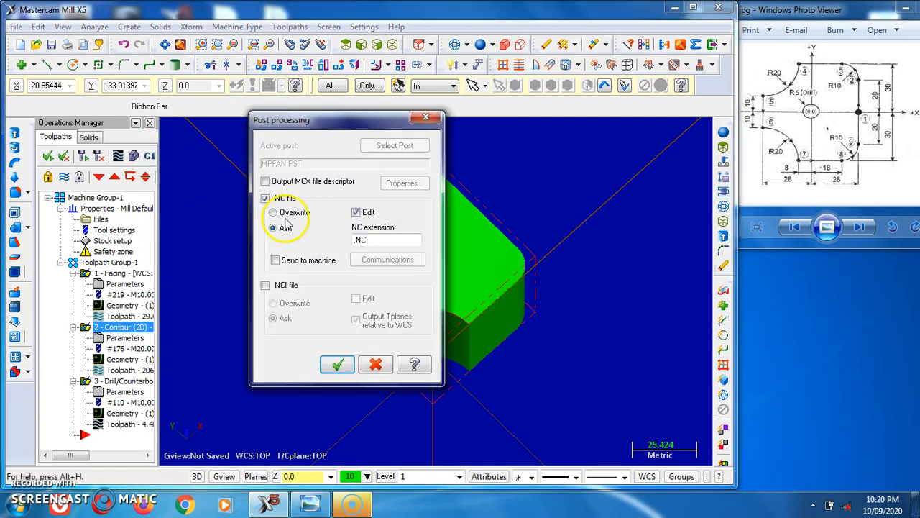
left_click(350, 367)
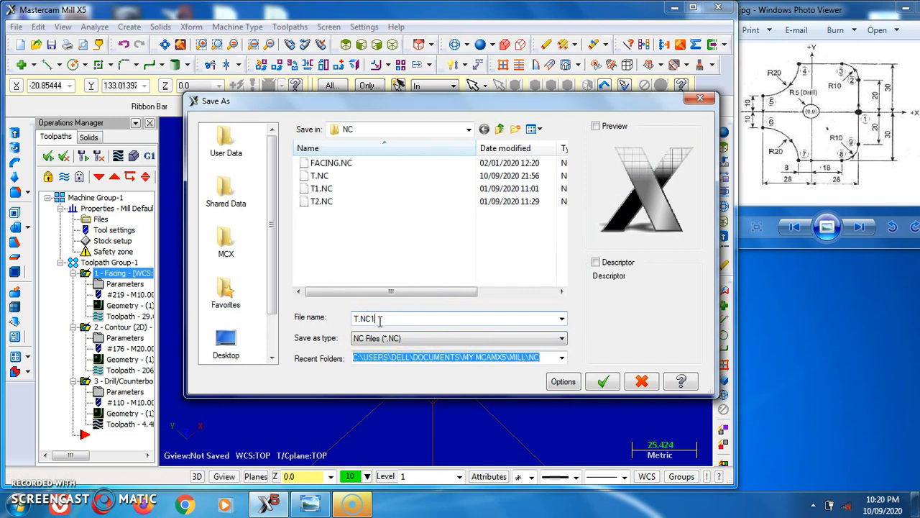
left_click(603, 382)
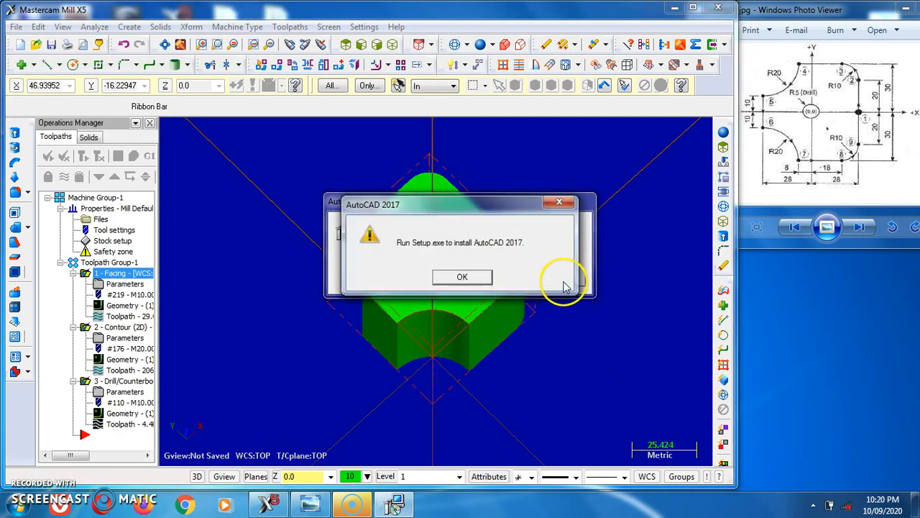
left_click(491, 280)
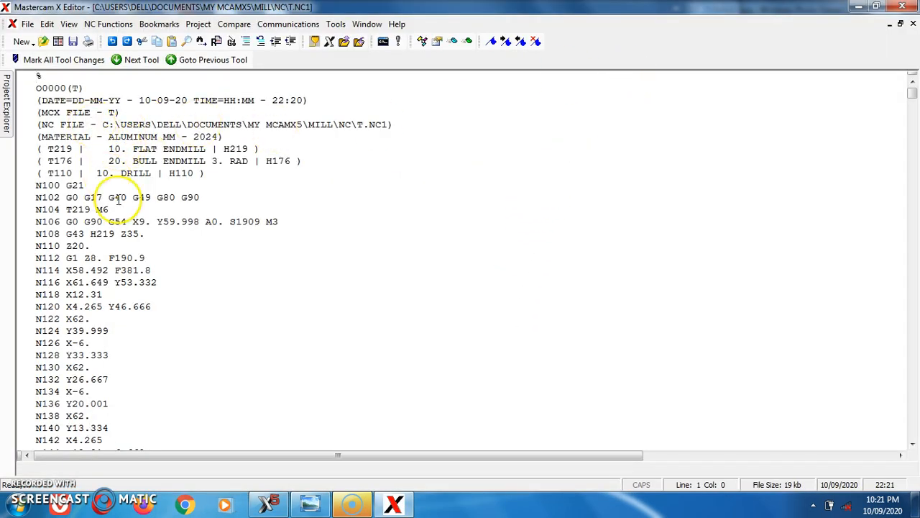
Save the posted G-code as T.NC1.nc in the NC folder and close the code editor to return to the model.
scroll(119, 200, "down", 15)
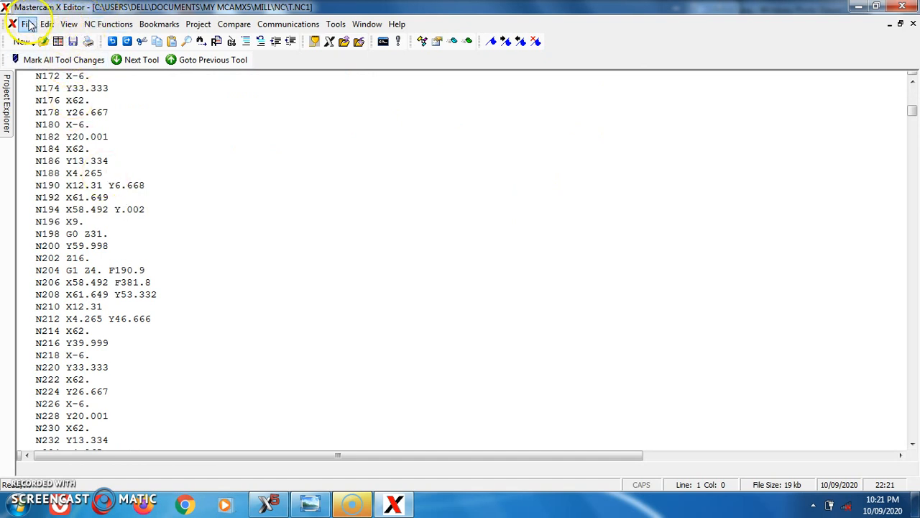
left_click(28, 23)
left_click(66, 184)
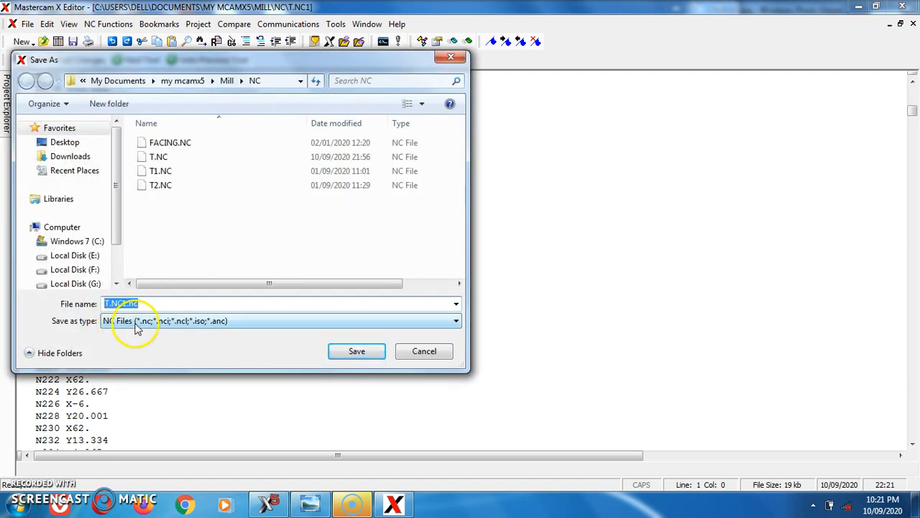
left_click(381, 352)
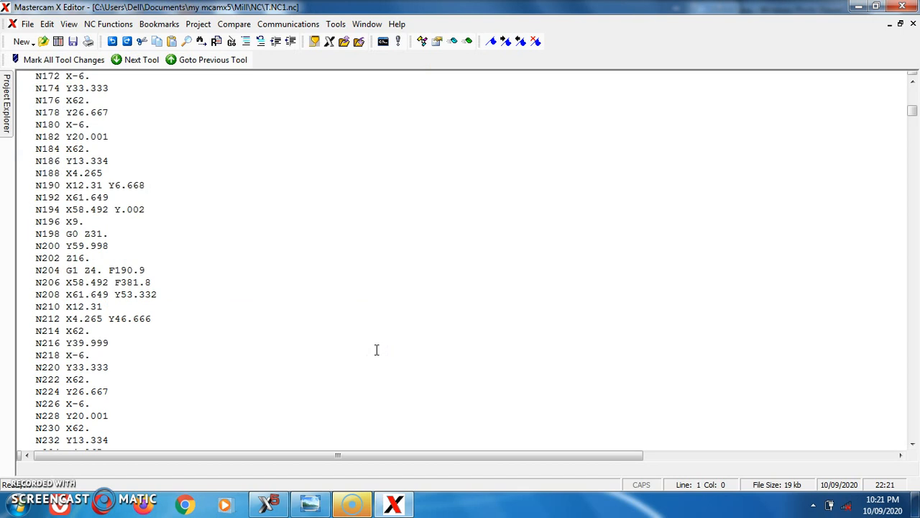
left_click(904, 7)
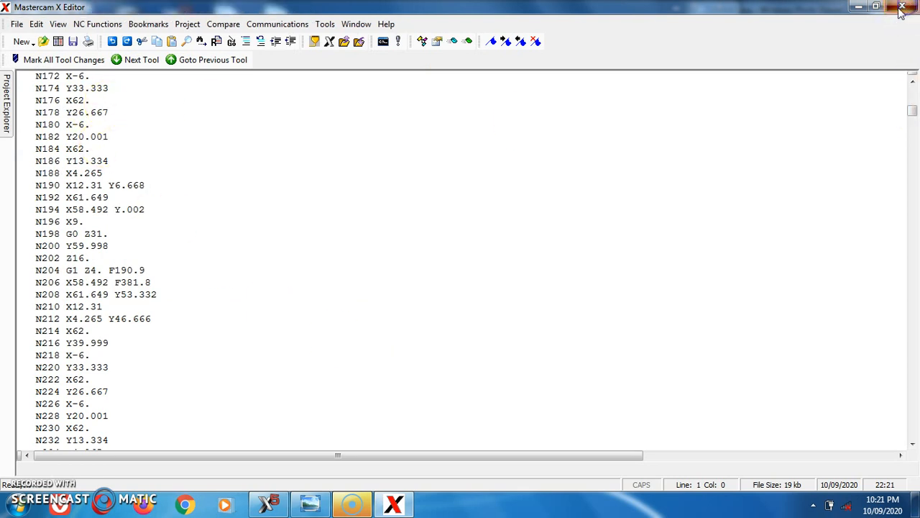
mouse_move(584, 304)
middle_mouse_down()
mouse_move(579, 263)
mouse_move(611, 254)
mouse_move(585, 279)
mouse_move(614, 294)
mouse_move(610, 309)
mouse_move(597, 301)
middle_mouse_up()
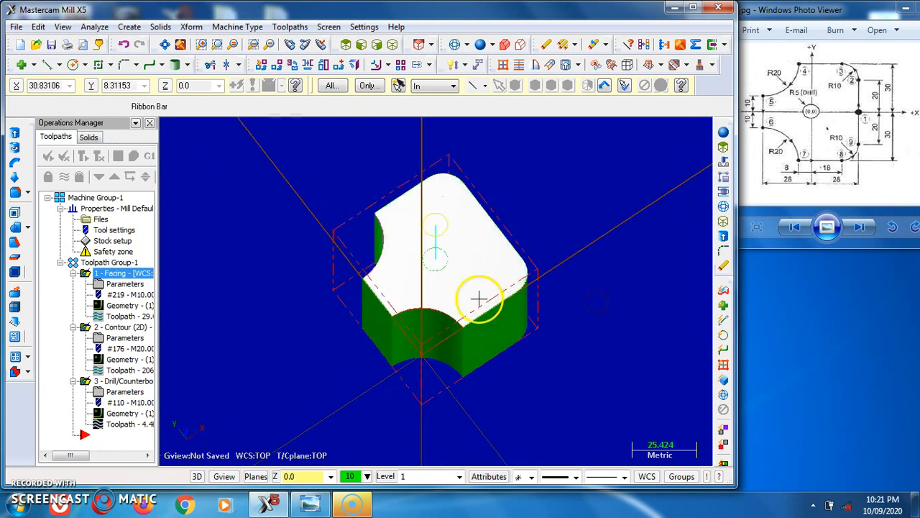